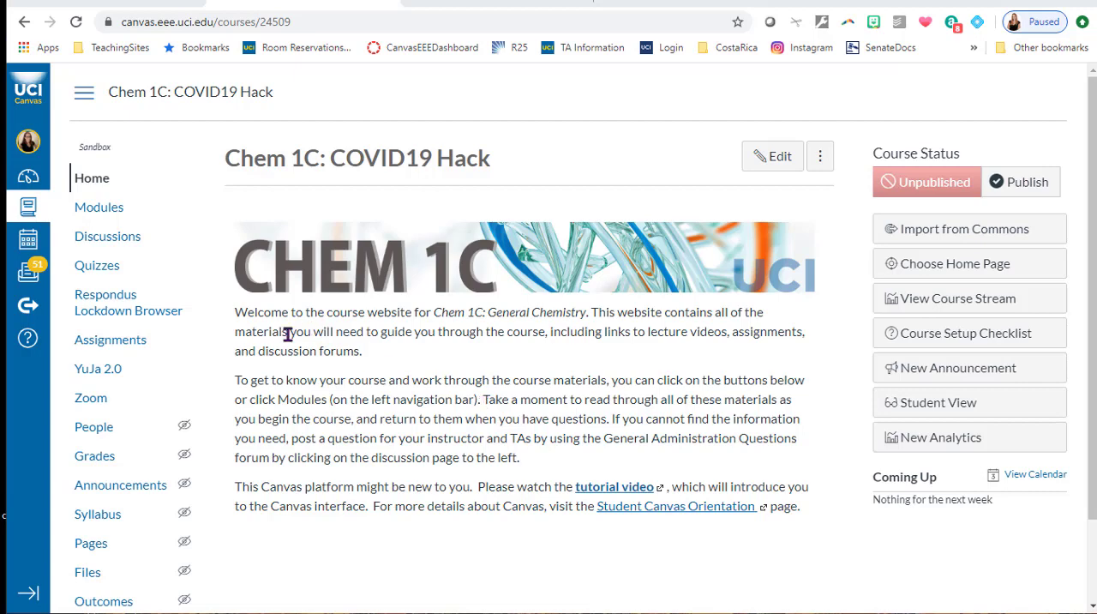
Look over the course home page and open the Respondus Lockdown Browser page from the course navigation.
scroll(382, 343, down, 2)
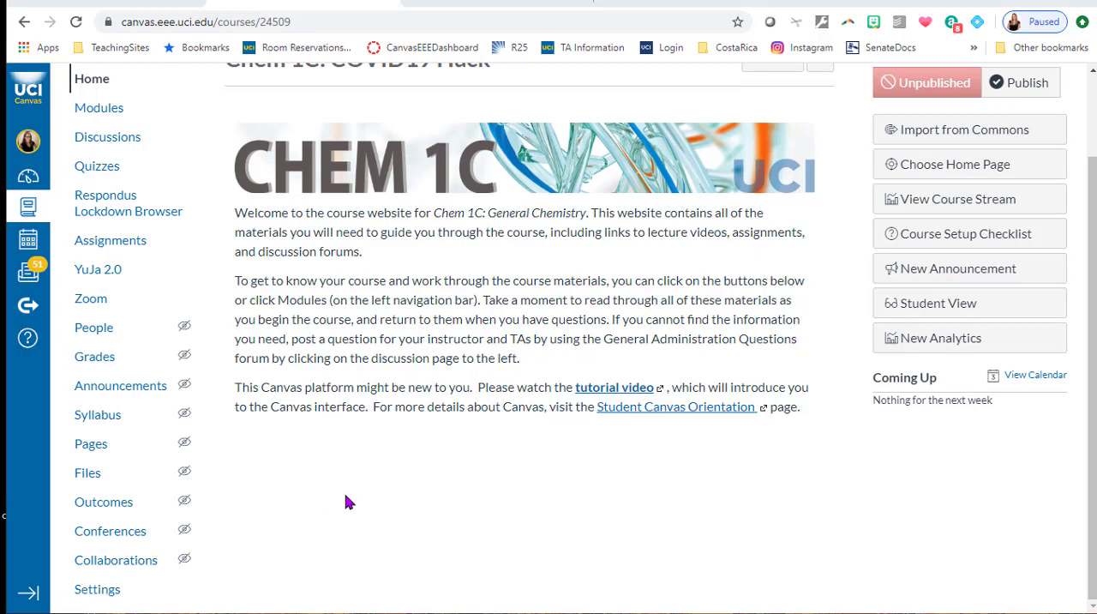
scroll(346, 501, up, 2)
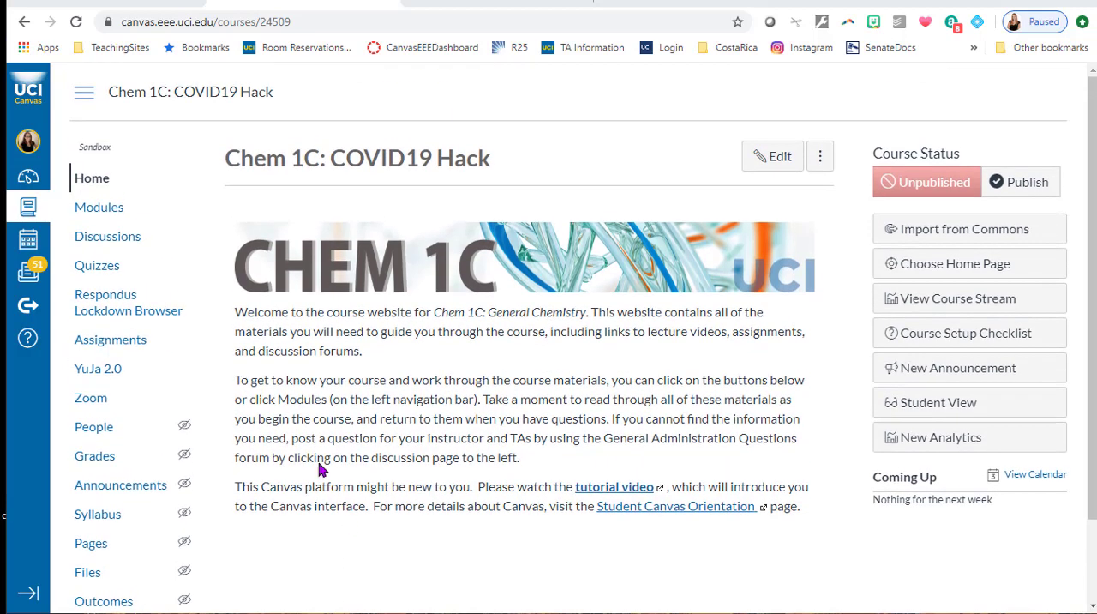
click(122, 320)
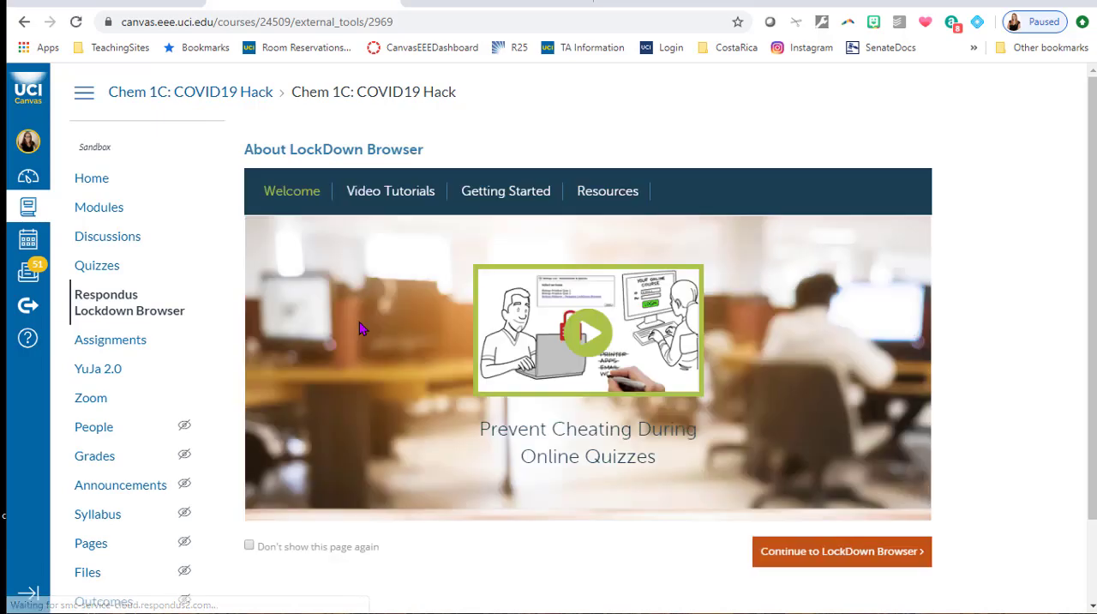
In the course settings, move Respondus Lockdown Browser from the hidden items to the visible course navigation items and save.
scroll(360, 328, down, 1)
click(97, 590)
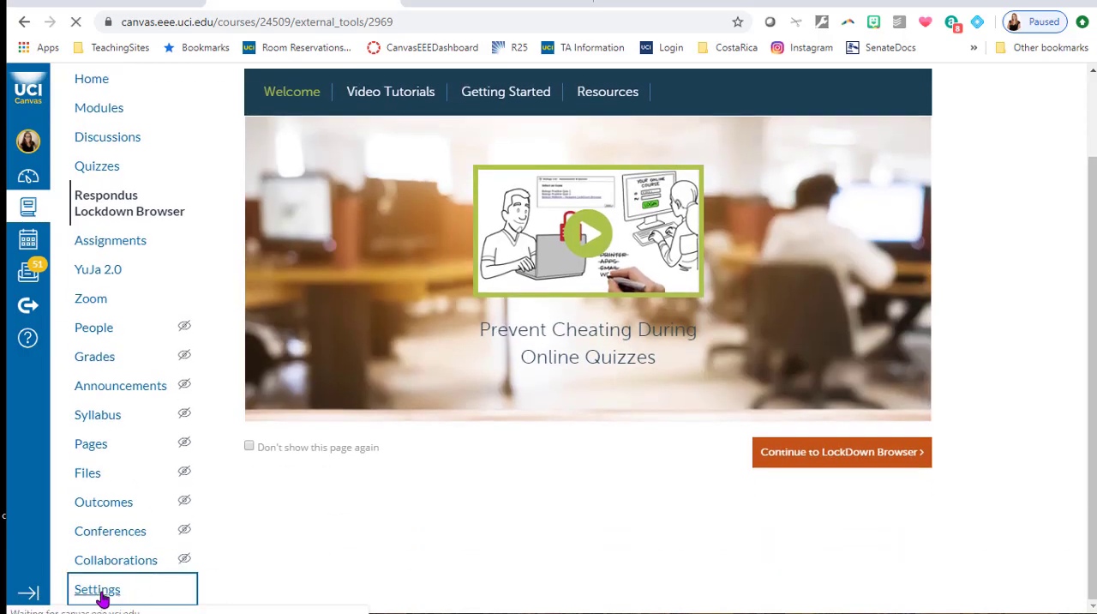
scroll(517, 380, down, 2)
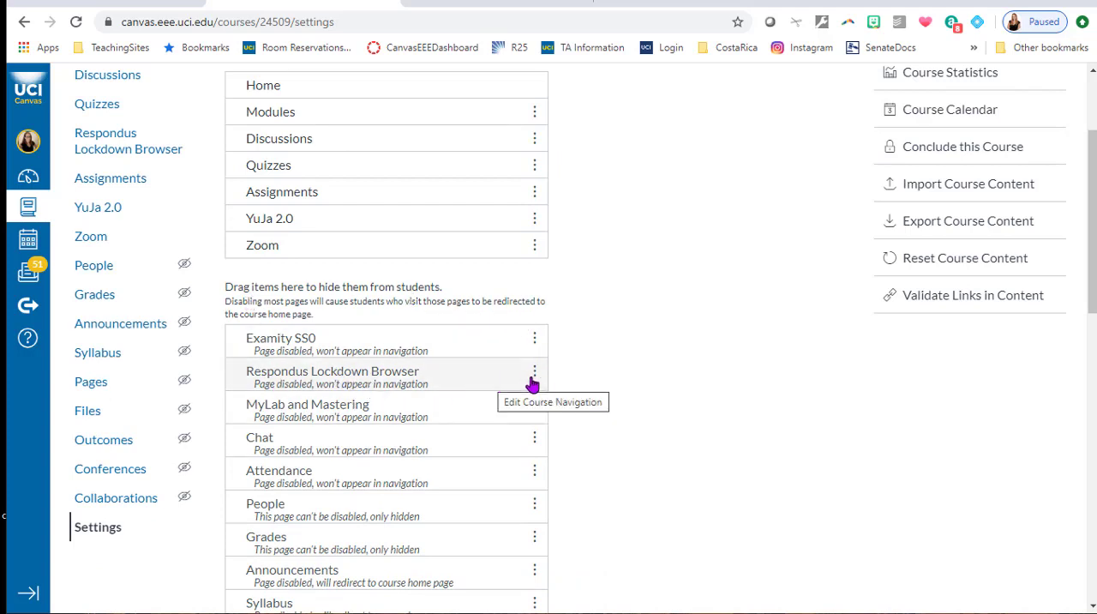
scroll(580, 389, down, 1)
scroll(581, 389, up, 1)
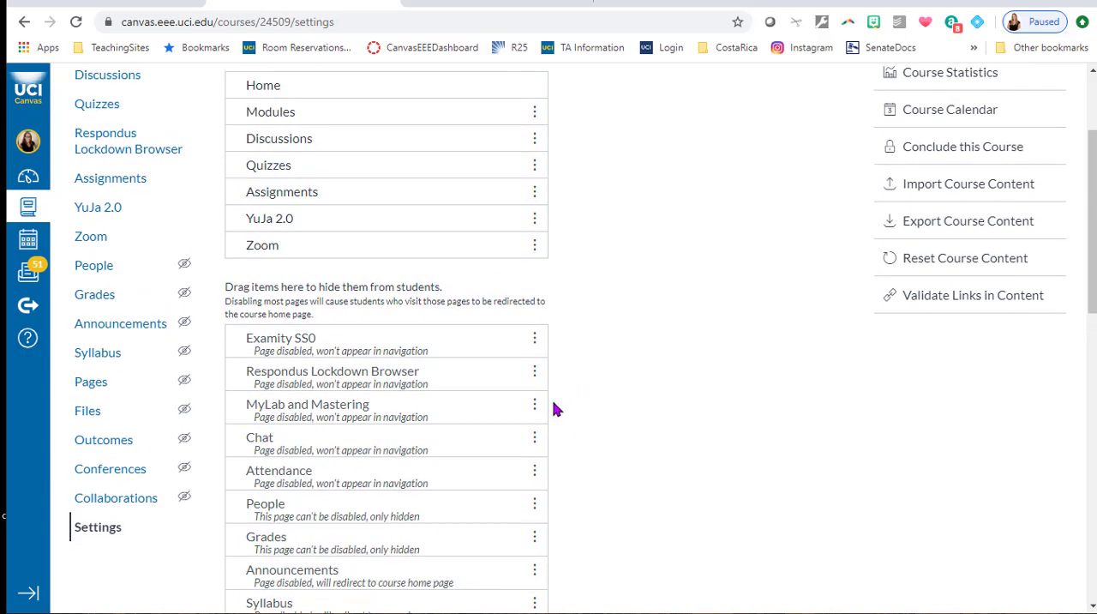
drag(520, 378, 517, 276)
scroll(686, 335, down, 10)
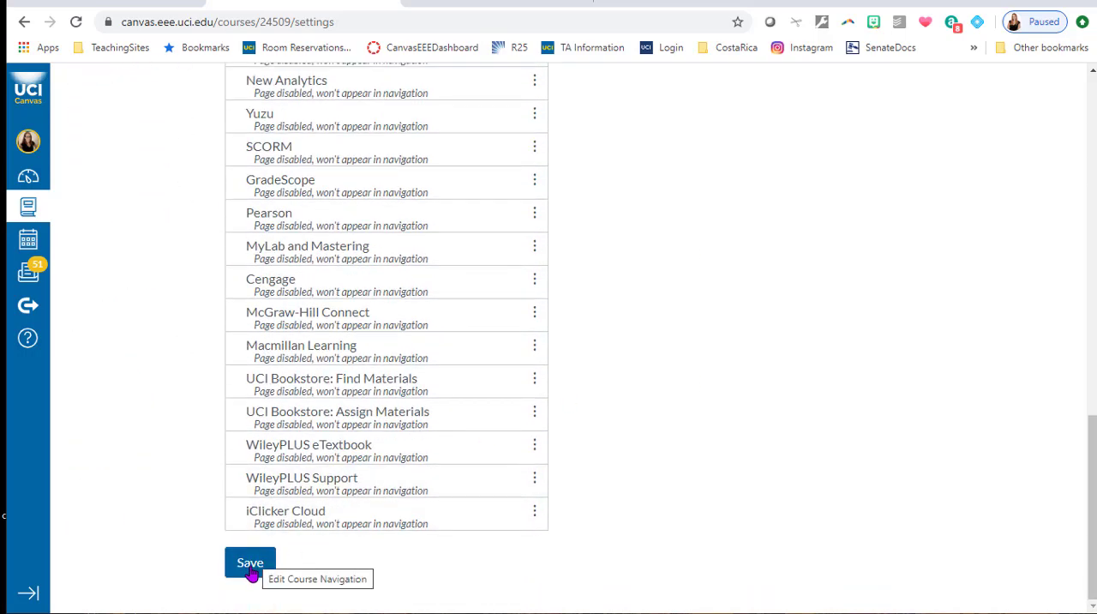
click(250, 566)
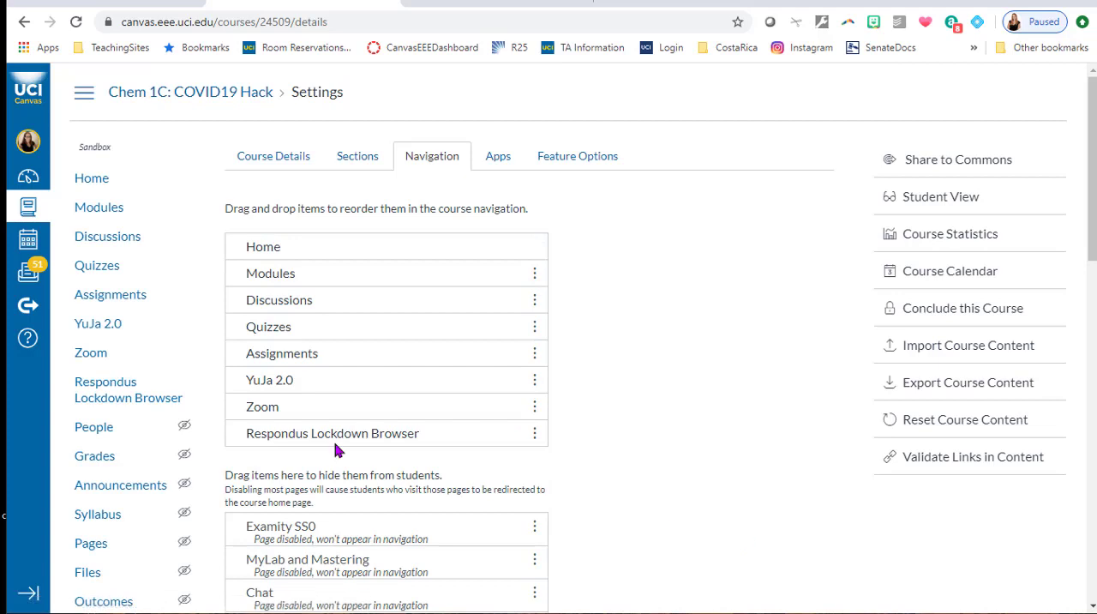
View the Respondus Lockdown Browser page, and look through the course's list of quizzes.
click(123, 404)
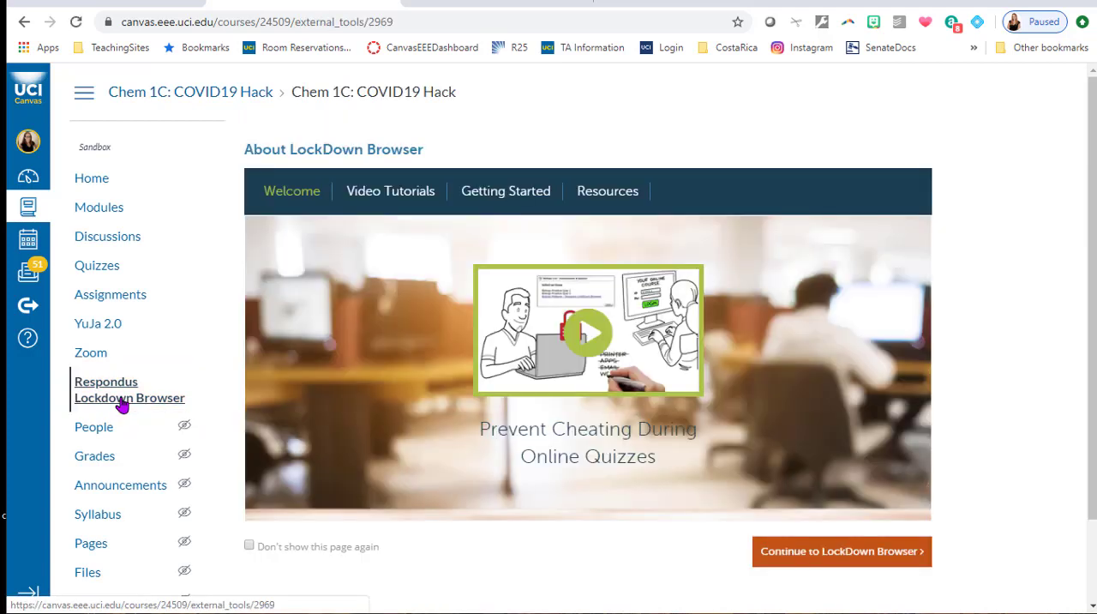
click(108, 268)
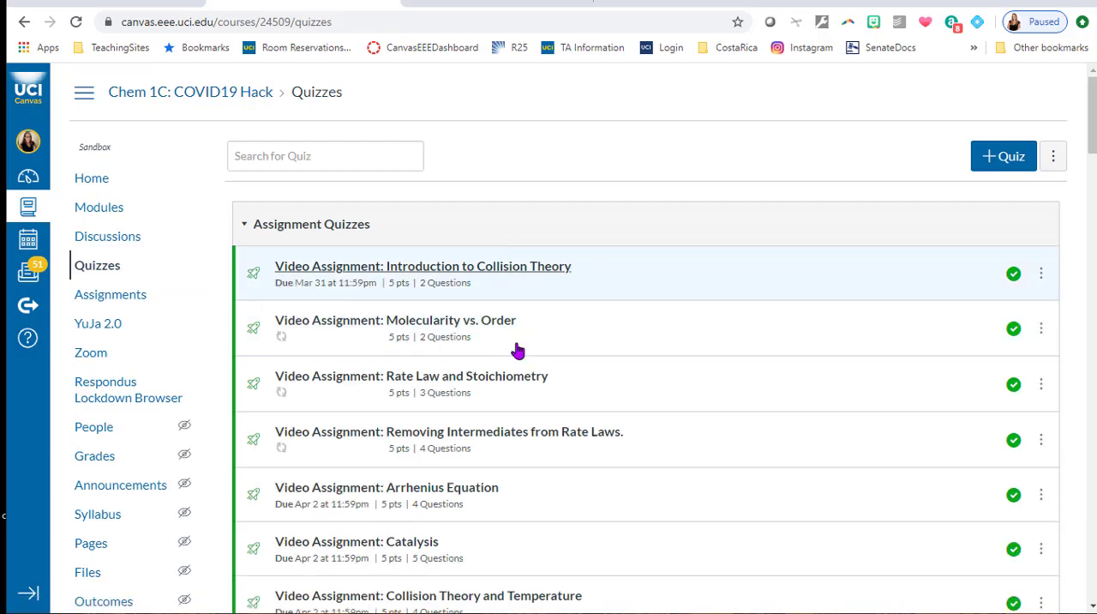
scroll(527, 437, down, 2)
scroll(530, 438, down, 1)
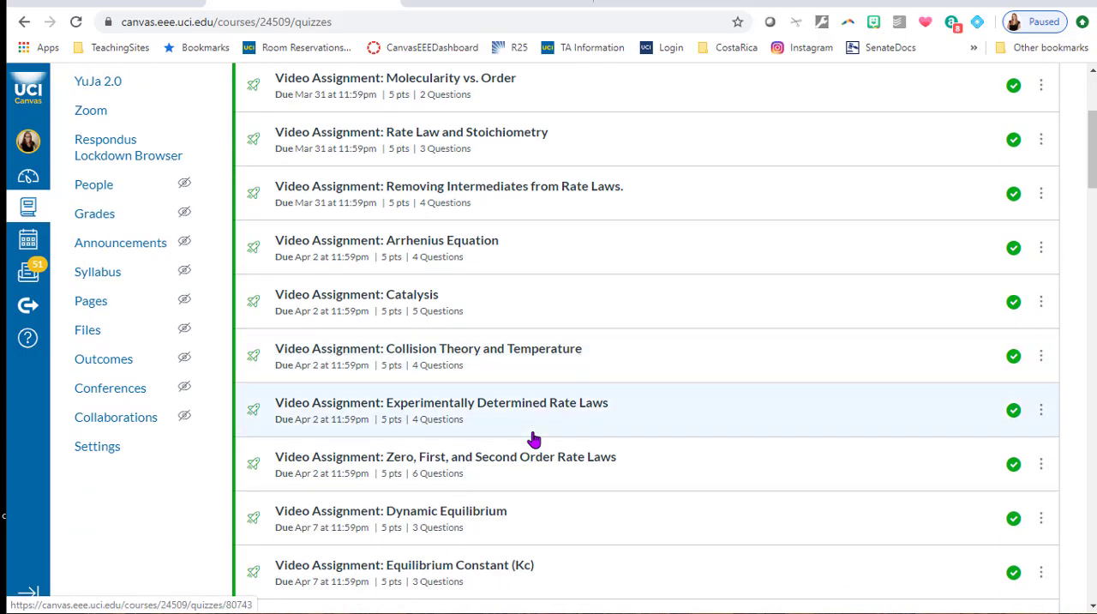
Reopen the Respondus Lockdown Browser page and look through its Video Tutorials, Getting Started, Resources and Welcome sections.
click(132, 164)
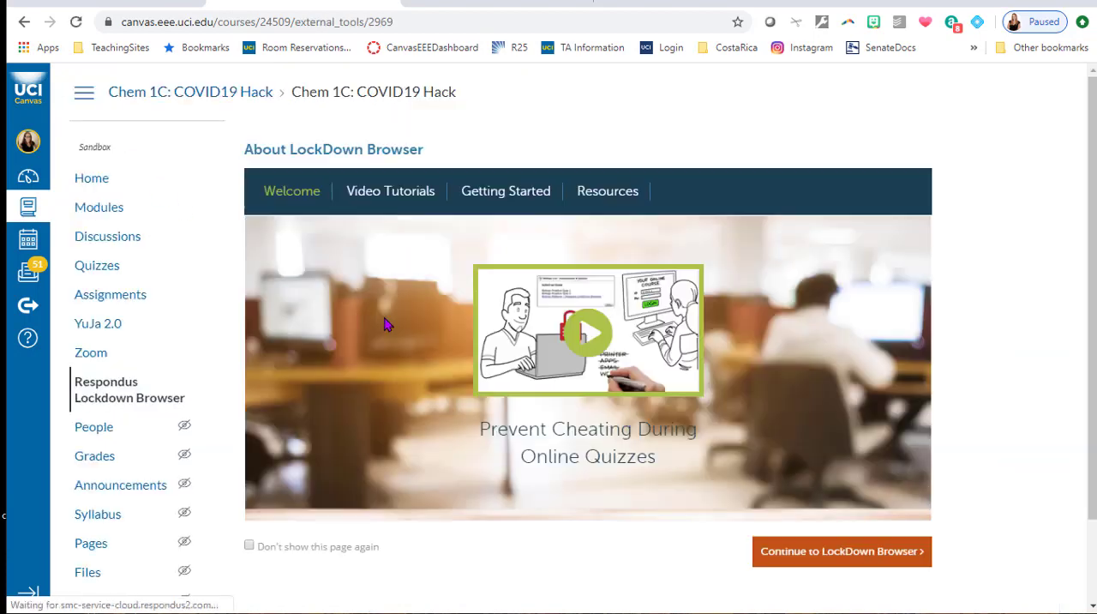
scroll(894, 369, down, 1)
click(382, 115)
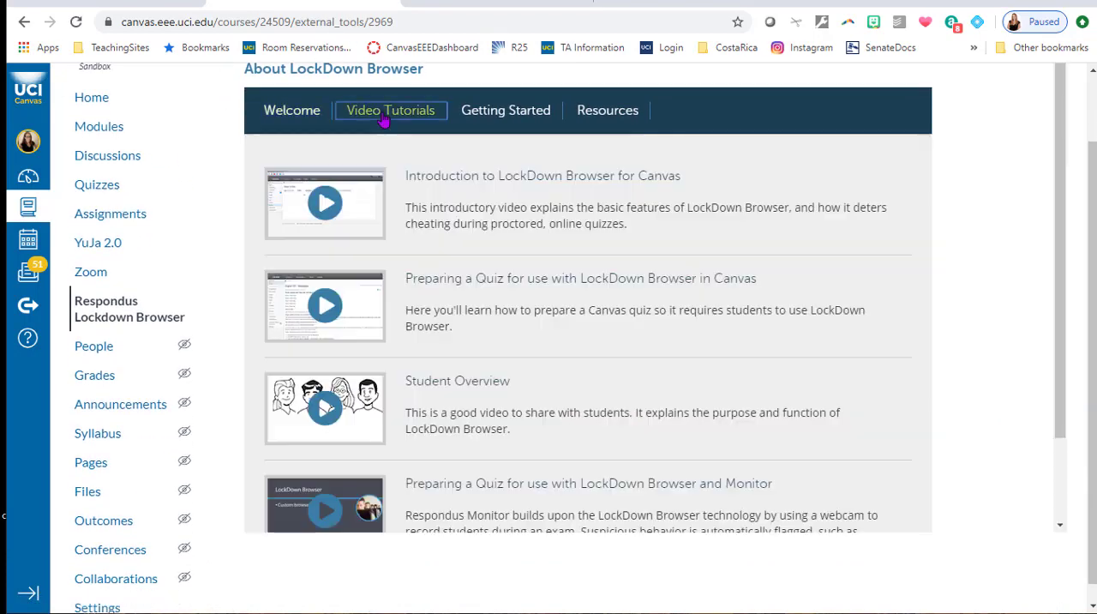
scroll(693, 246, down, 2)
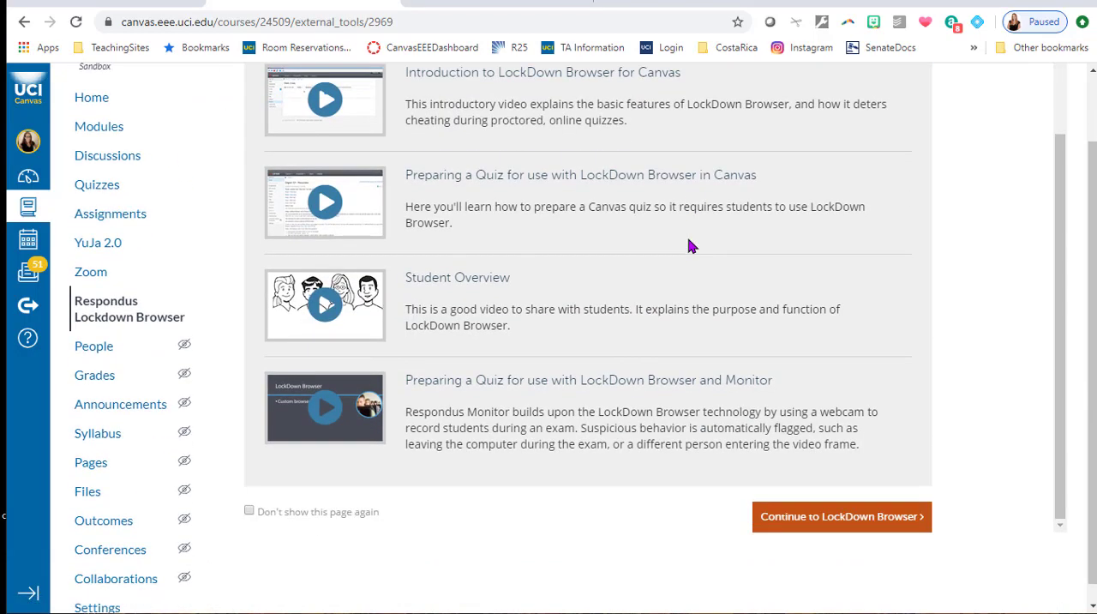
scroll(767, 309, down, 1)
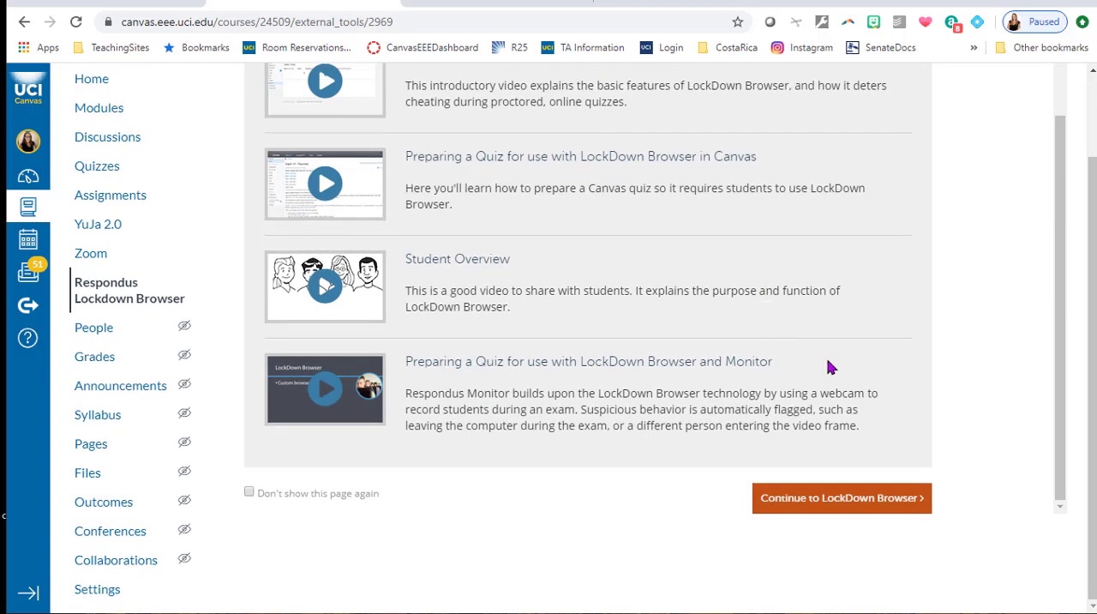
scroll(830, 367, up, 1)
scroll(830, 367, up, 1)
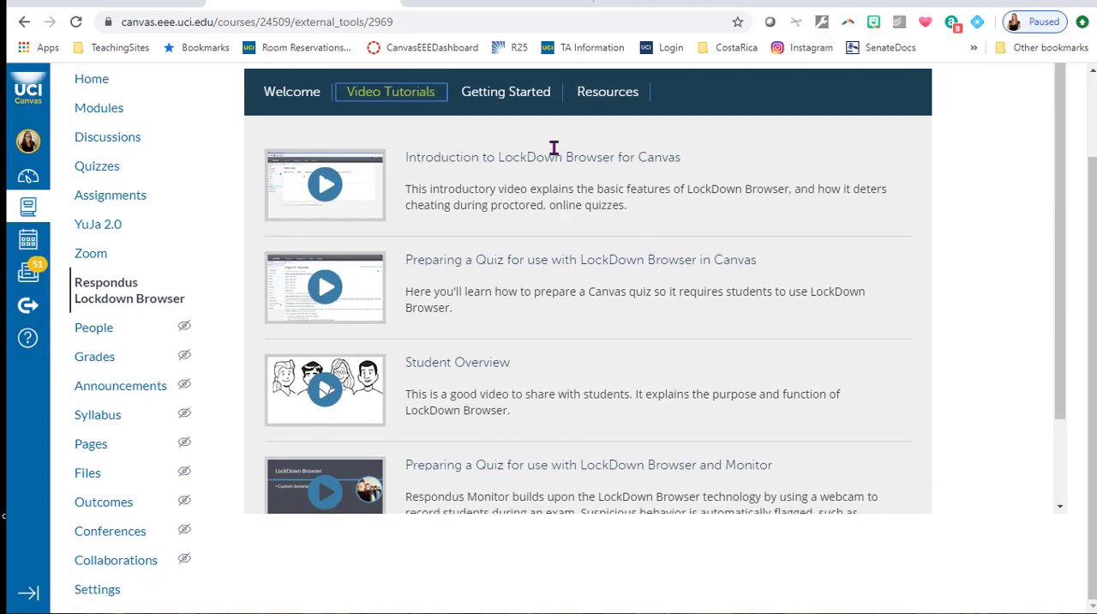
click(513, 92)
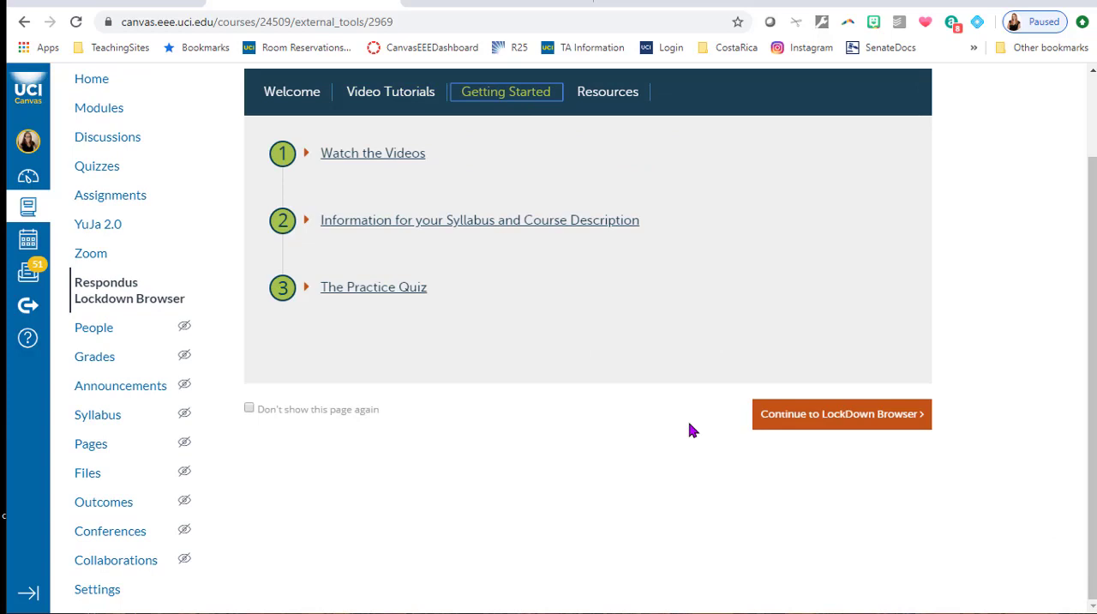
click(624, 97)
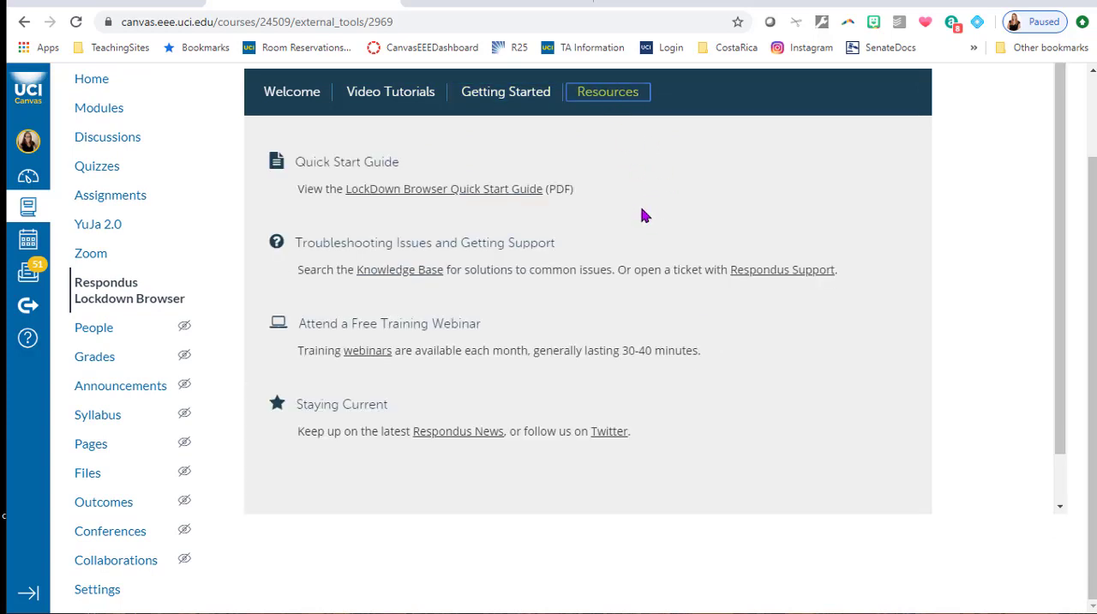
click(276, 86)
Continue to LockDown Browser and review which quizzes require LockDown Browser and Respondus Monitor.
click(900, 460)
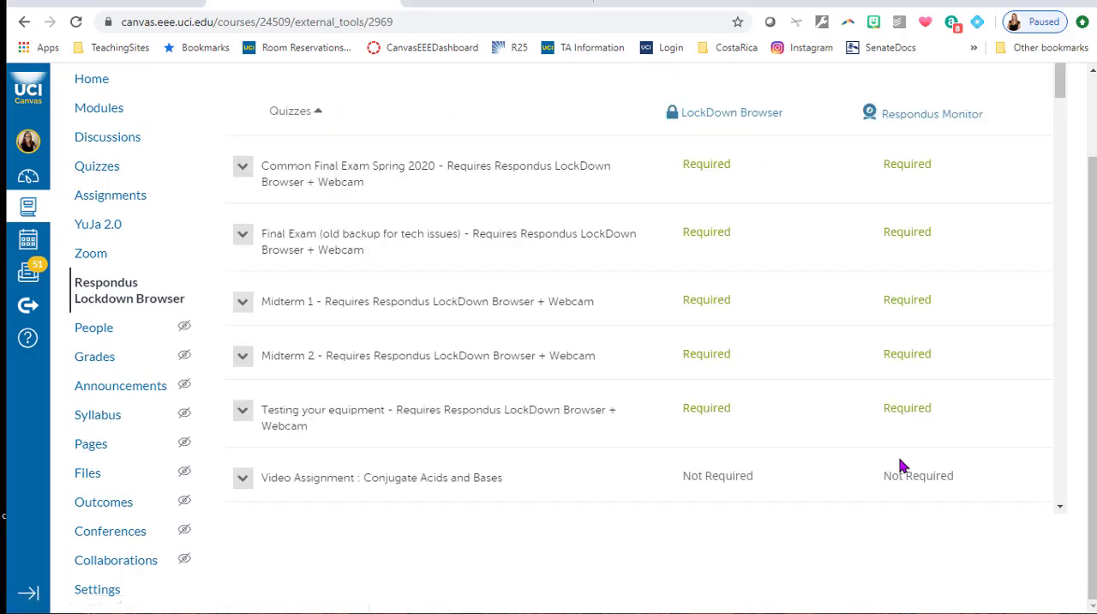
scroll(872, 406, down, 5)
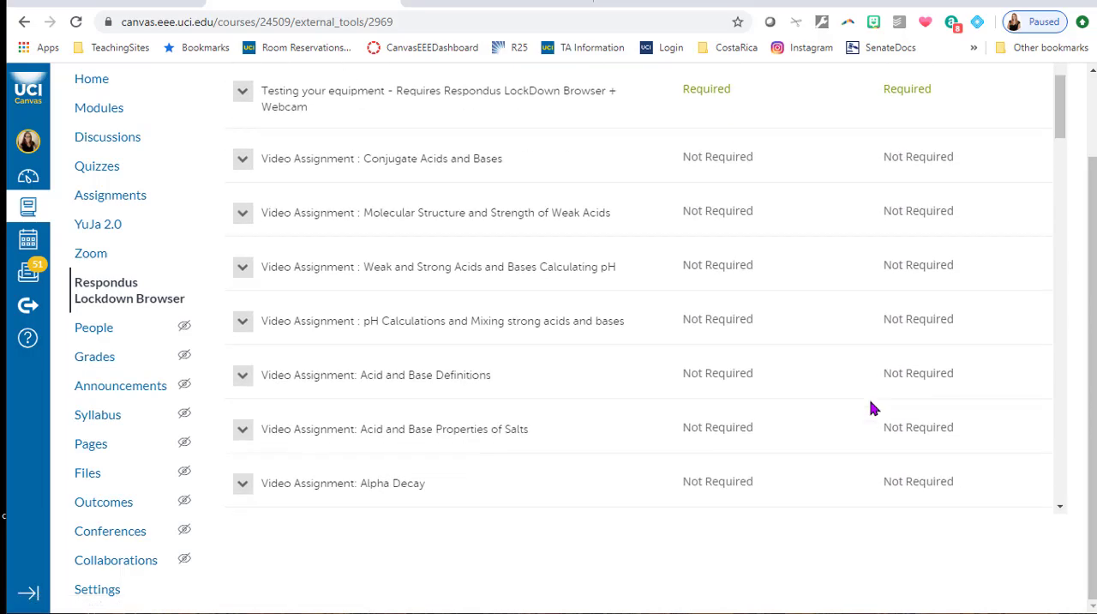
scroll(872, 407, down, 1)
scroll(872, 407, up, 6)
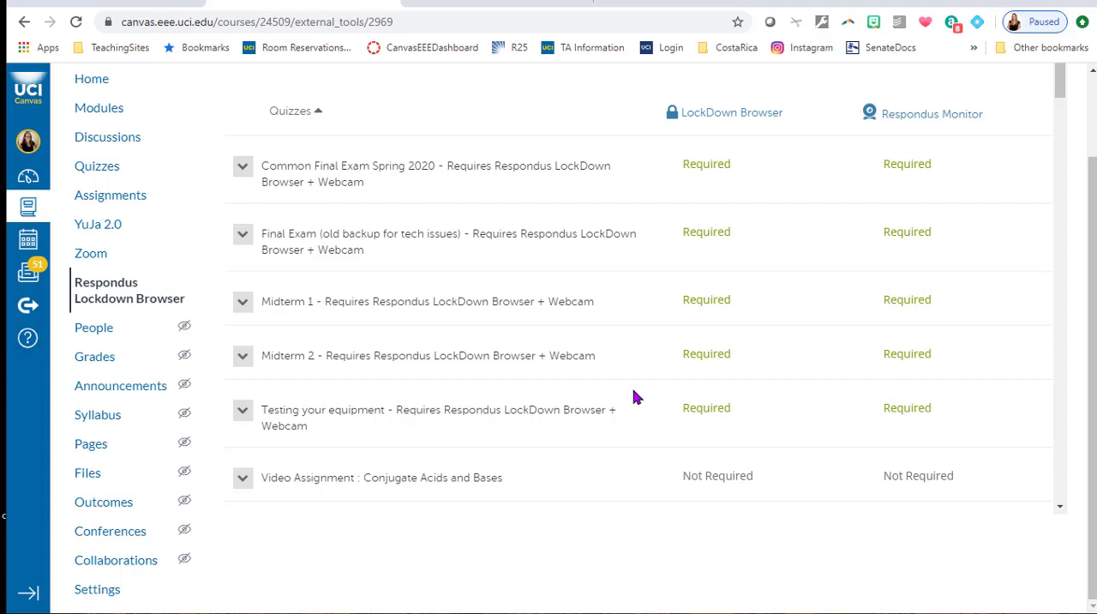
scroll(634, 396, down, 1)
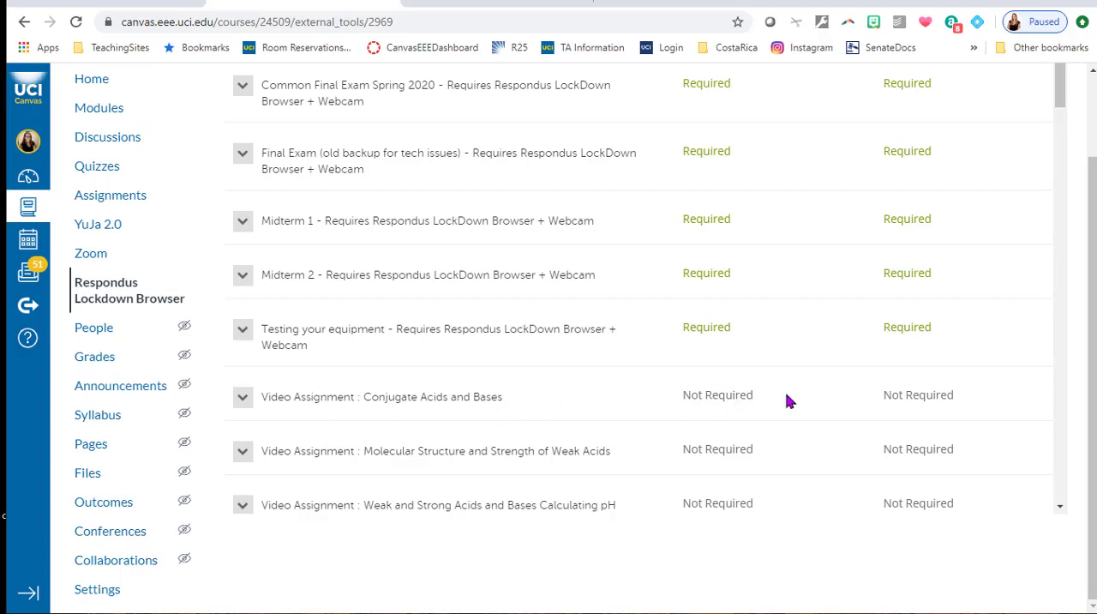
Open the settings of the quiz "Video Assignment : Conjugate Acids and Bases" and require Respondus LockDown Browser for it.
click(243, 403)
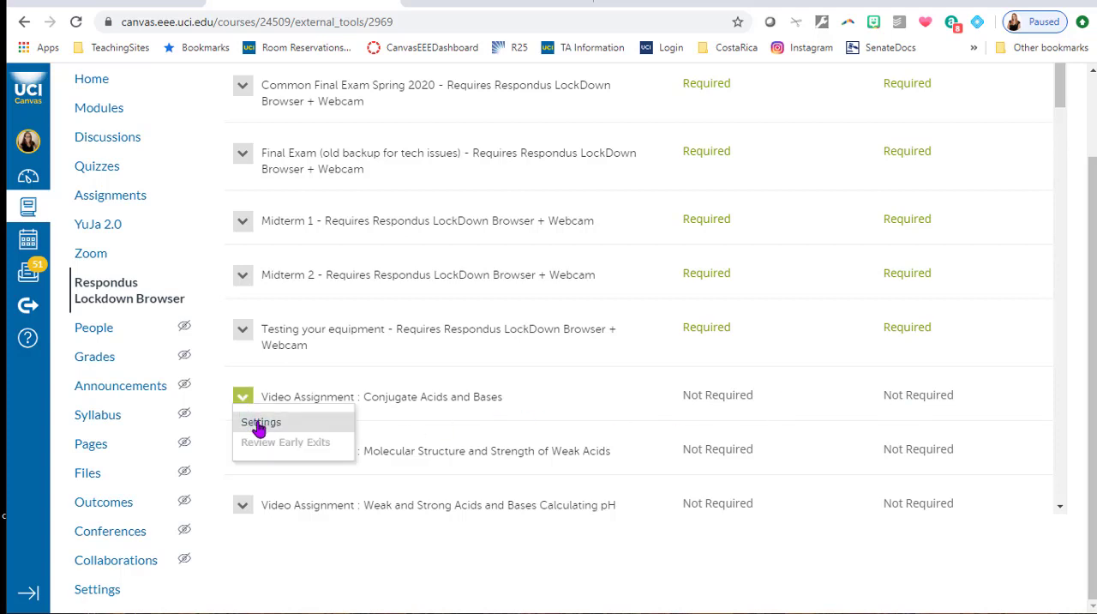
click(256, 422)
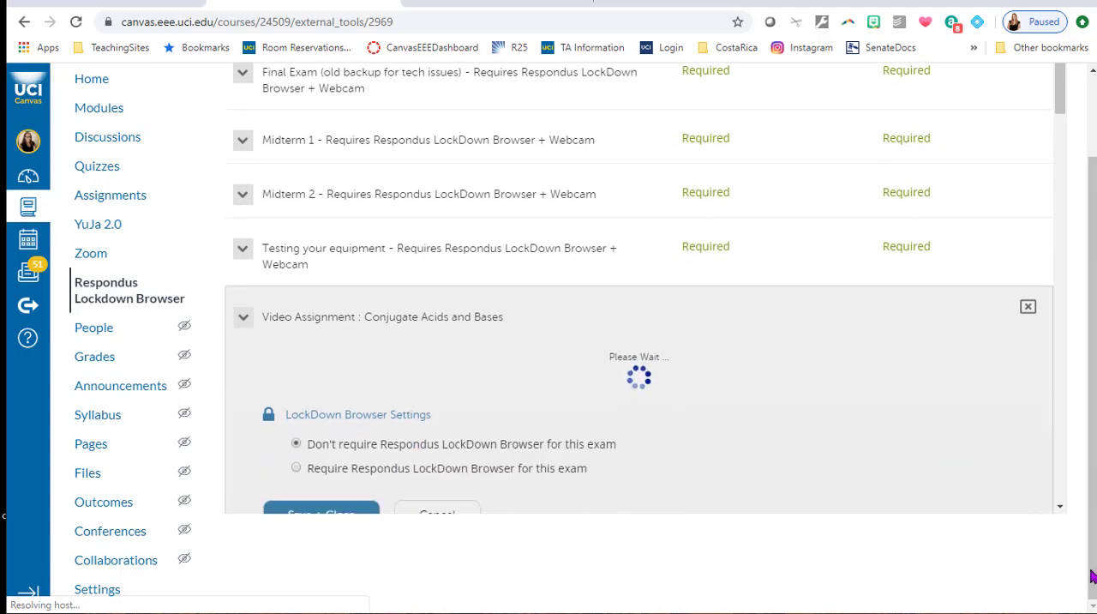
scroll(877, 512, down, 3)
scroll(876, 512, down, 1)
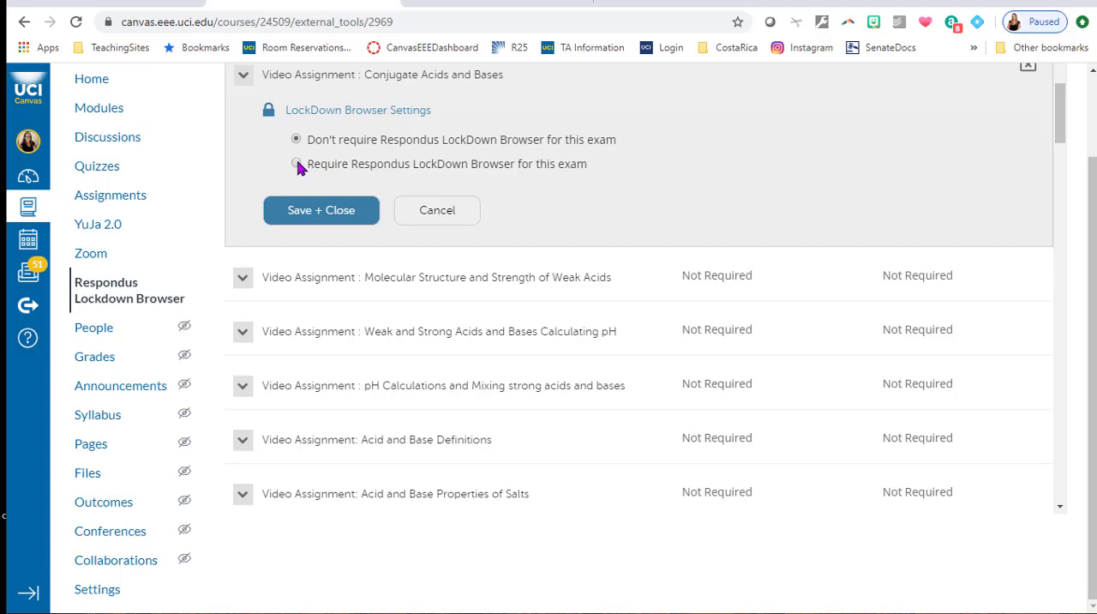
click(296, 164)
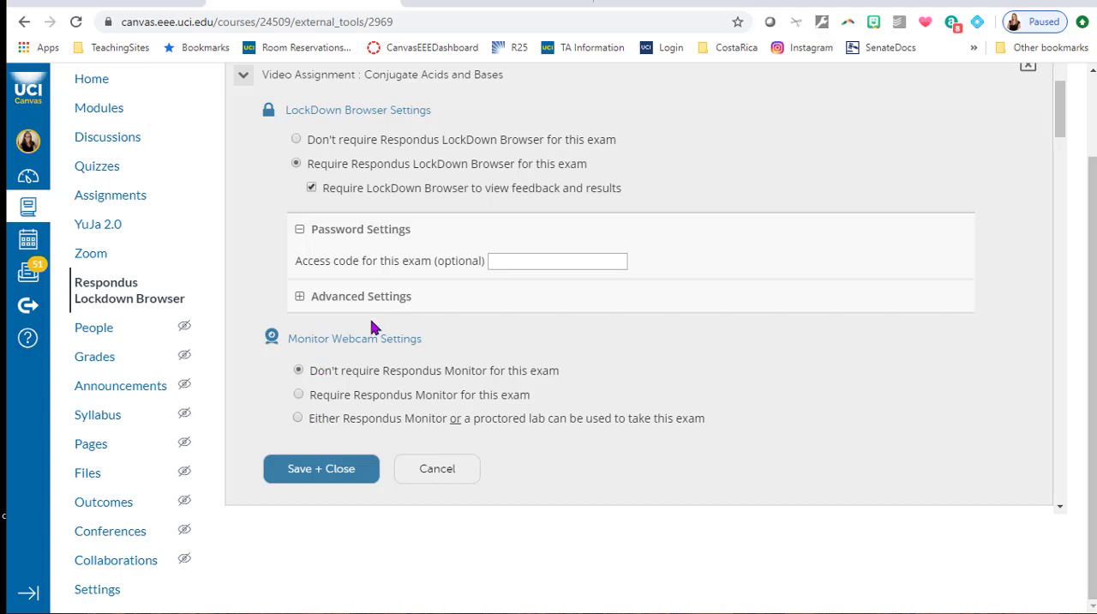
Require Respondus Monitor for this exam, continue past its introduction and expand the advanced LockDown Browser settings.
drag(291, 338, 439, 339)
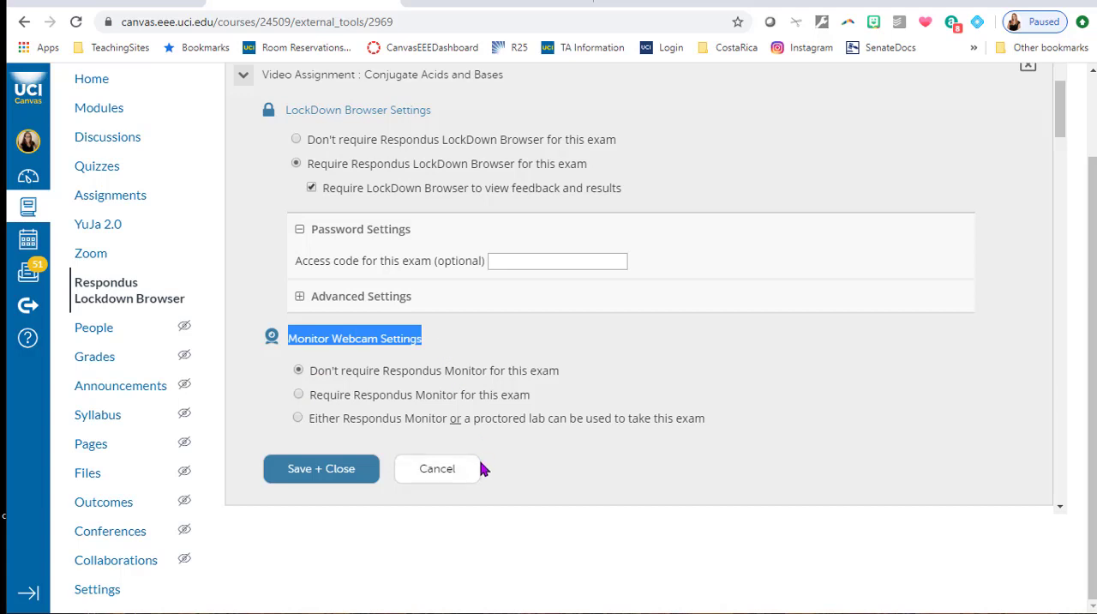
click(299, 395)
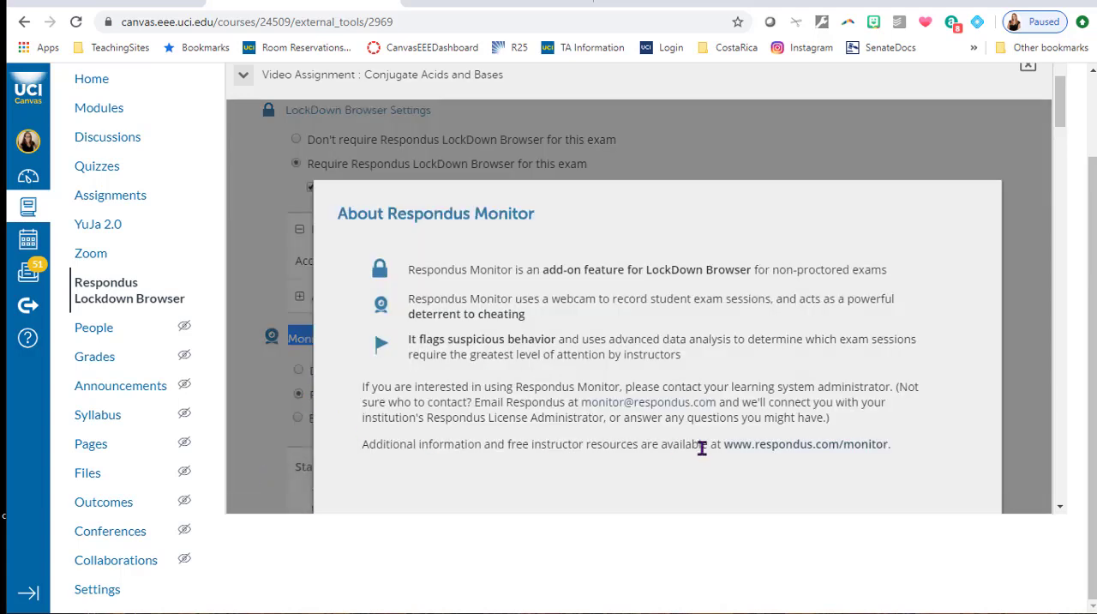
scroll(702, 446, down, 1)
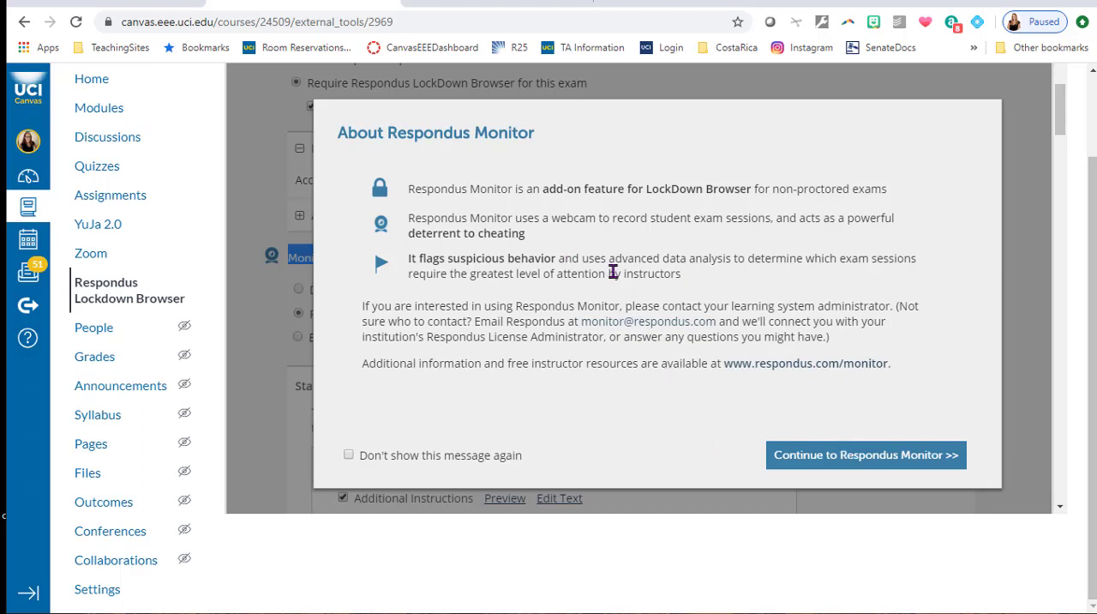
click(875, 463)
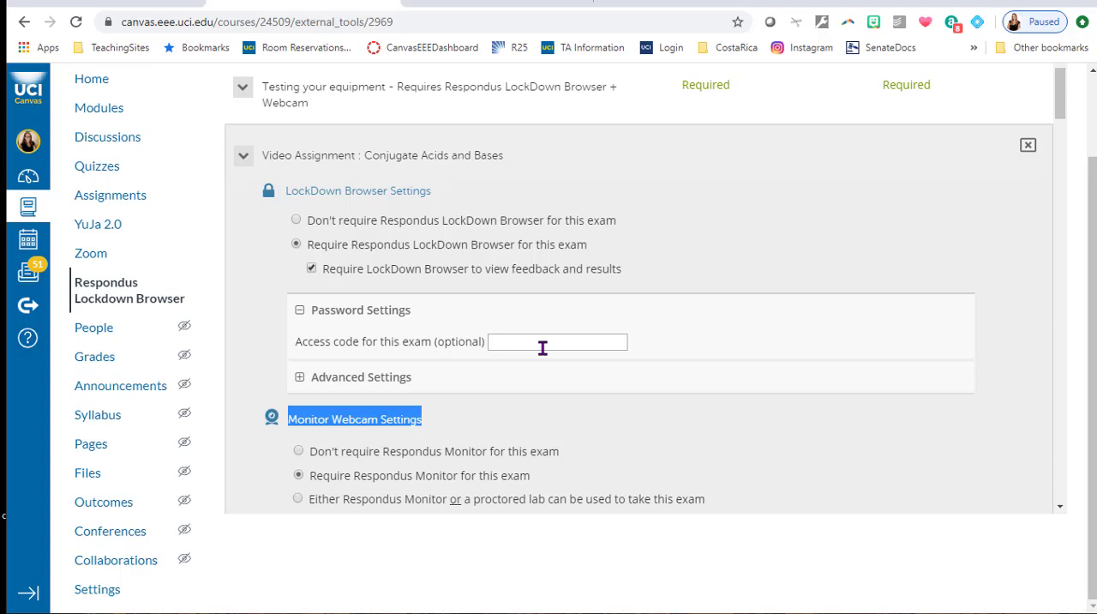
click(375, 377)
scroll(922, 385, down, 1)
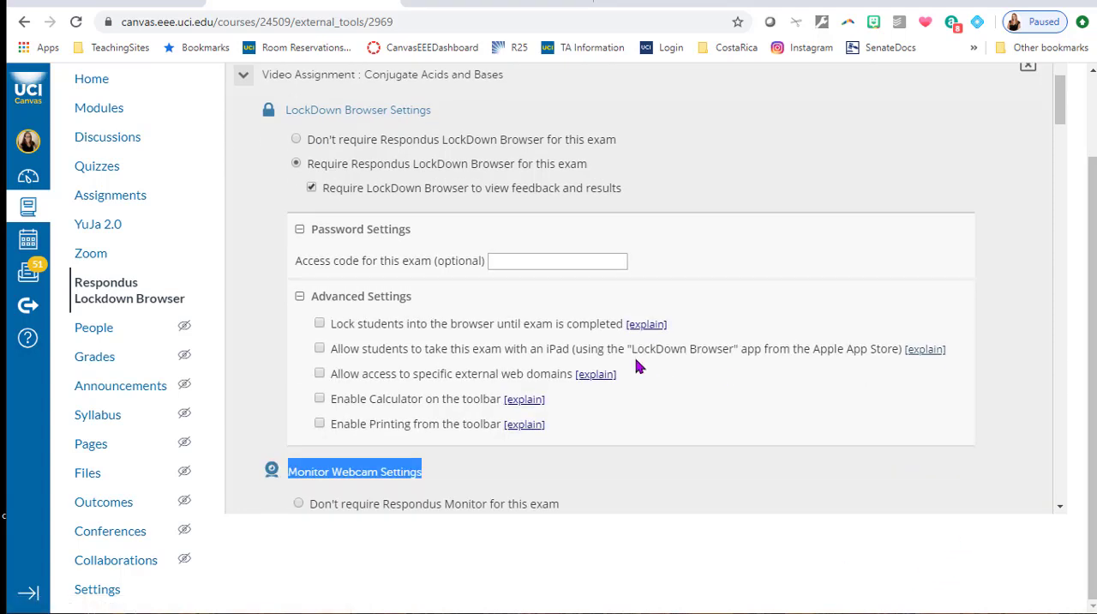
Try the options to lock students into the browser until completion and to allow iPads, turning each back off.
click(319, 326)
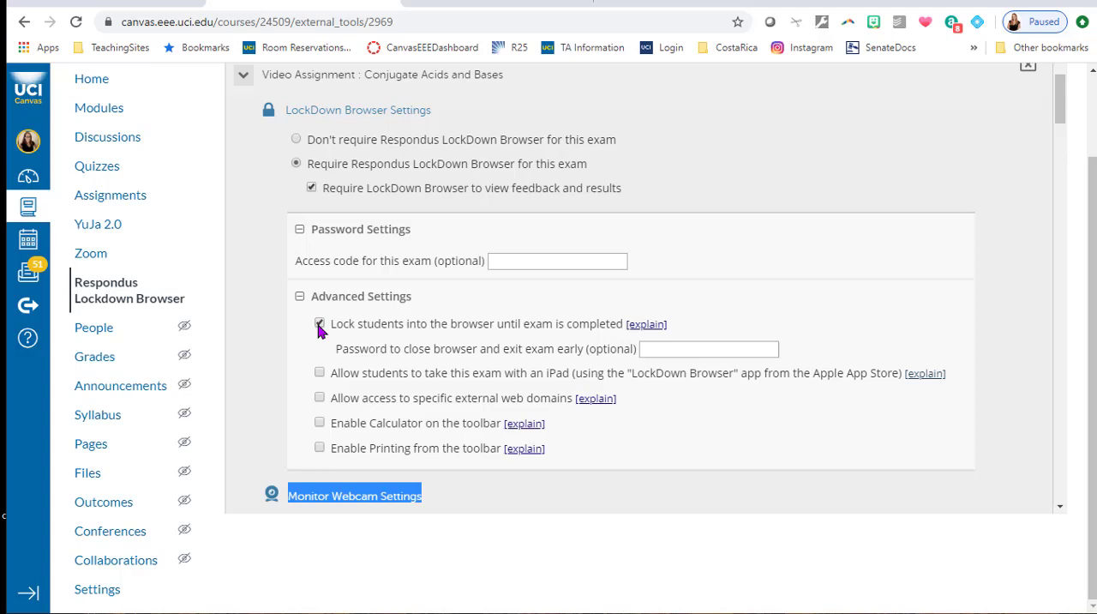
click(319, 326)
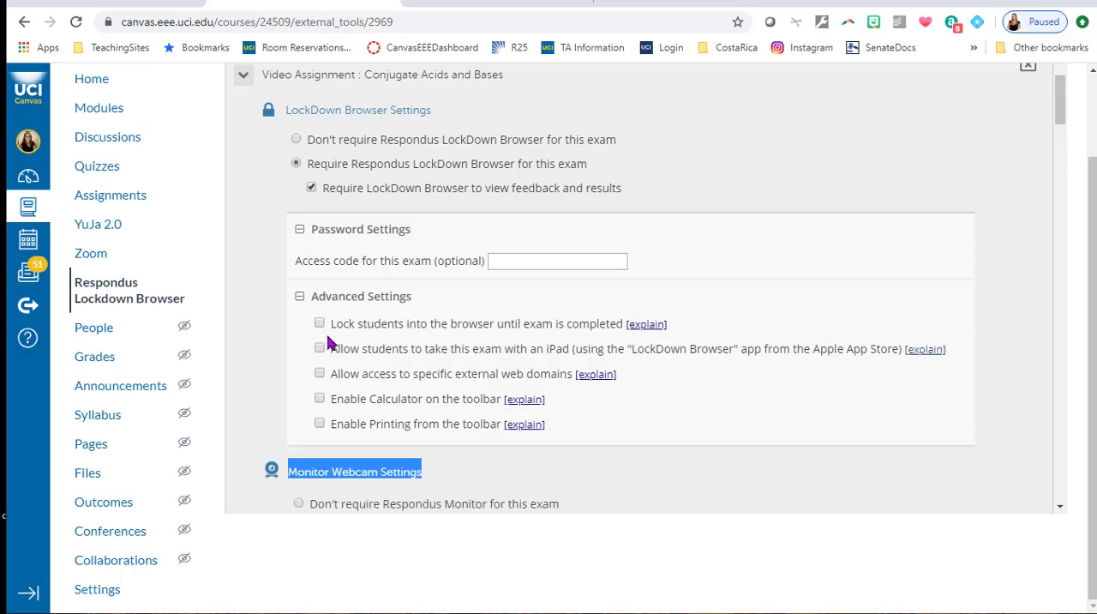
click(320, 349)
click(320, 348)
Allow access to specific external web domains in the exam's advanced settings.
click(320, 374)
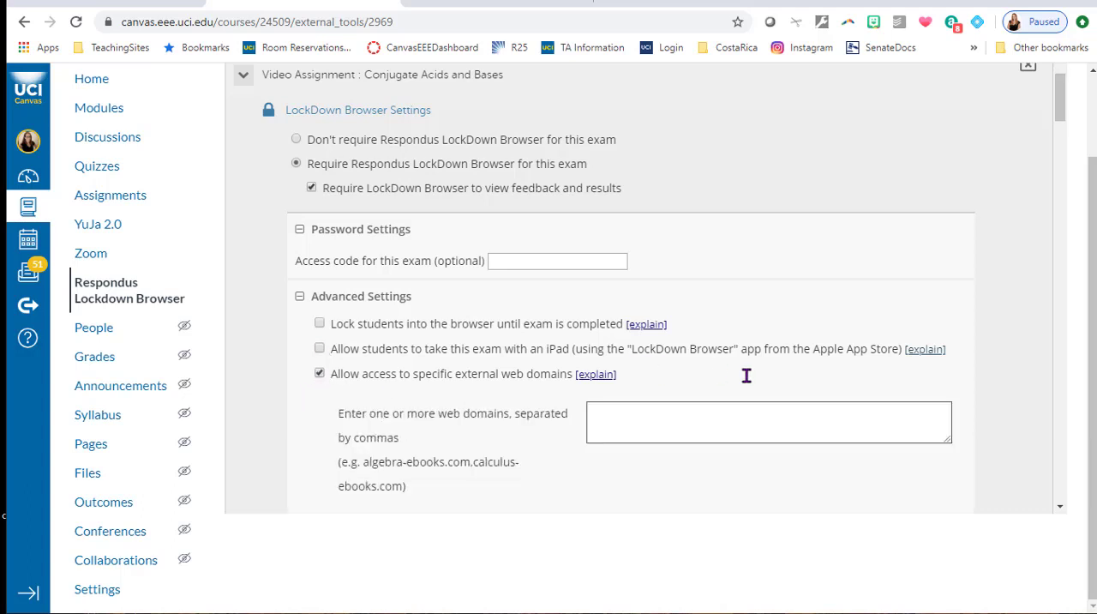
scroll(748, 384, down, 1)
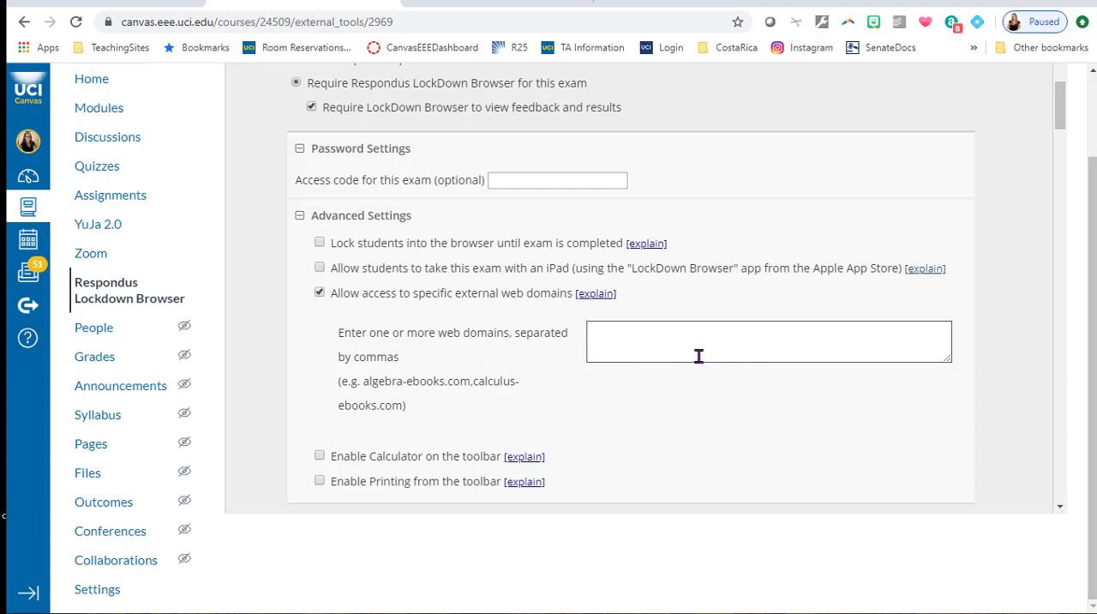
Disallow access to external web domains and try the toolbar calculator and printing options, turning both back off.
click(320, 293)
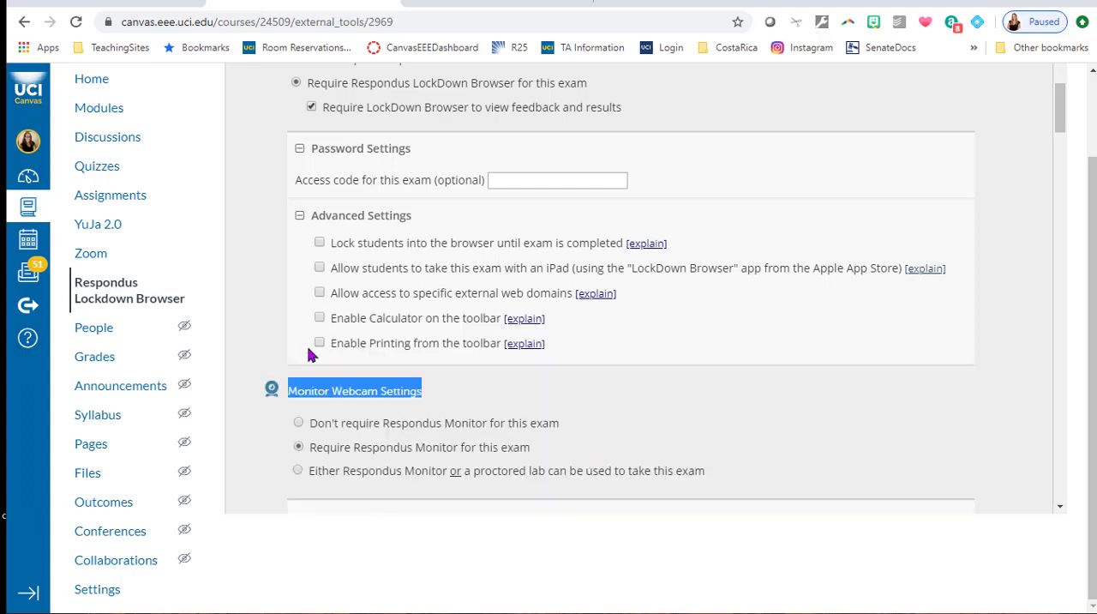
click(320, 319)
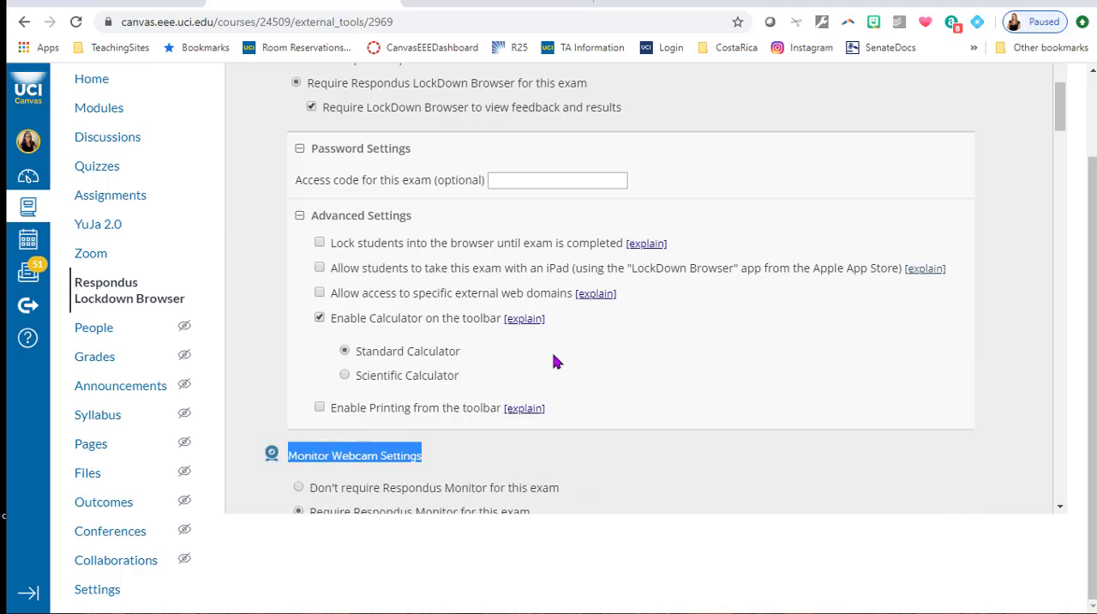
click(319, 319)
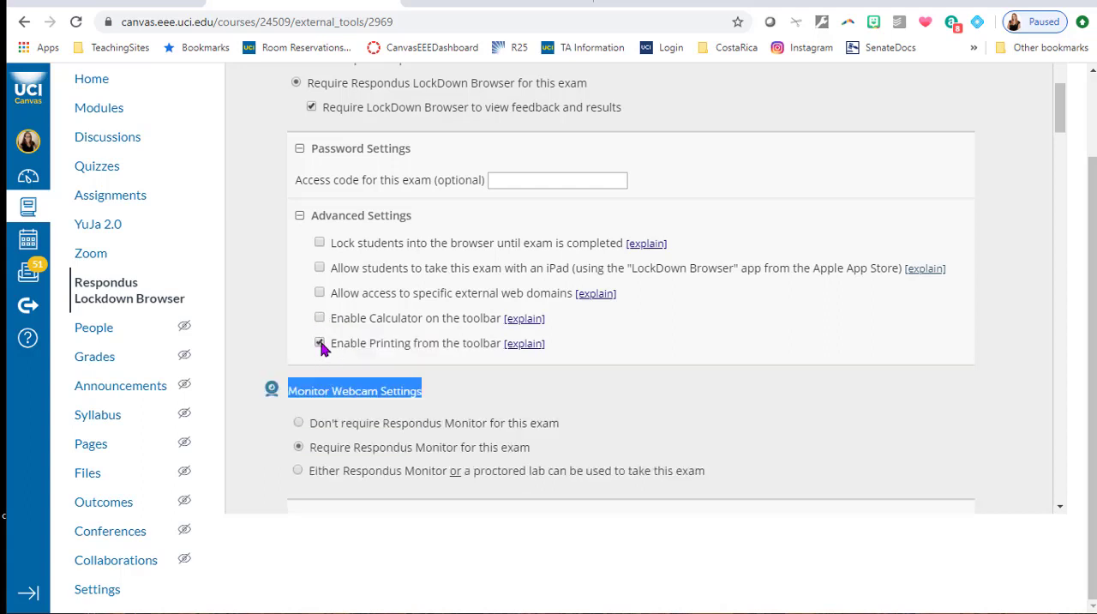
click(320, 344)
Review the Startup Sequence items and Facial Detection Options in the Monitor webcam settings, including the explanation of notifying students during the exam.
scroll(812, 396, down, 3)
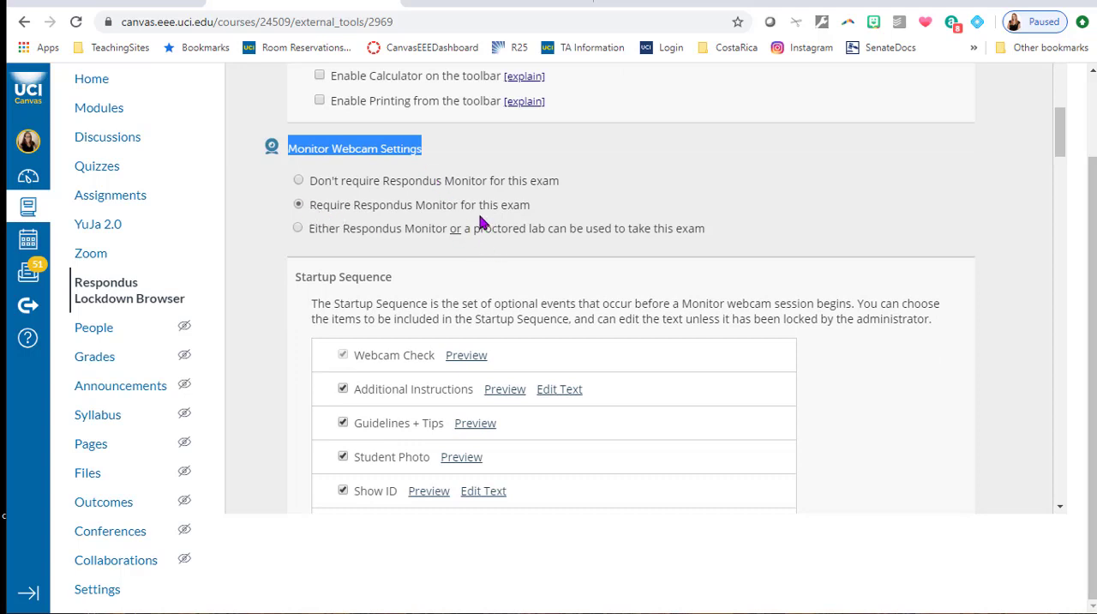
scroll(808, 269, down, 2)
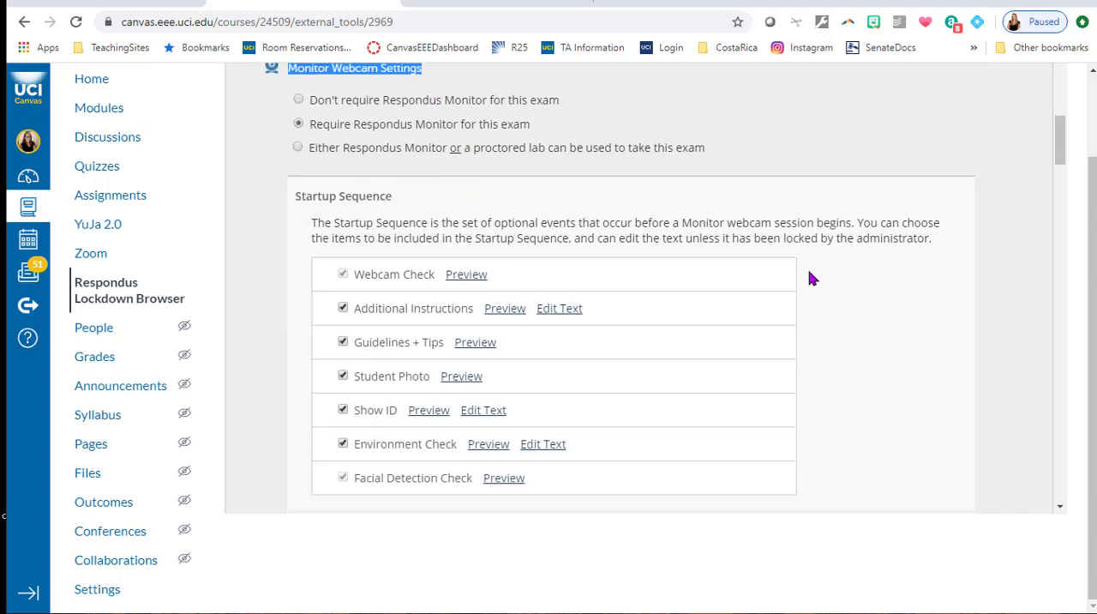
scroll(810, 275, down, 1)
scroll(686, 275, up, 1)
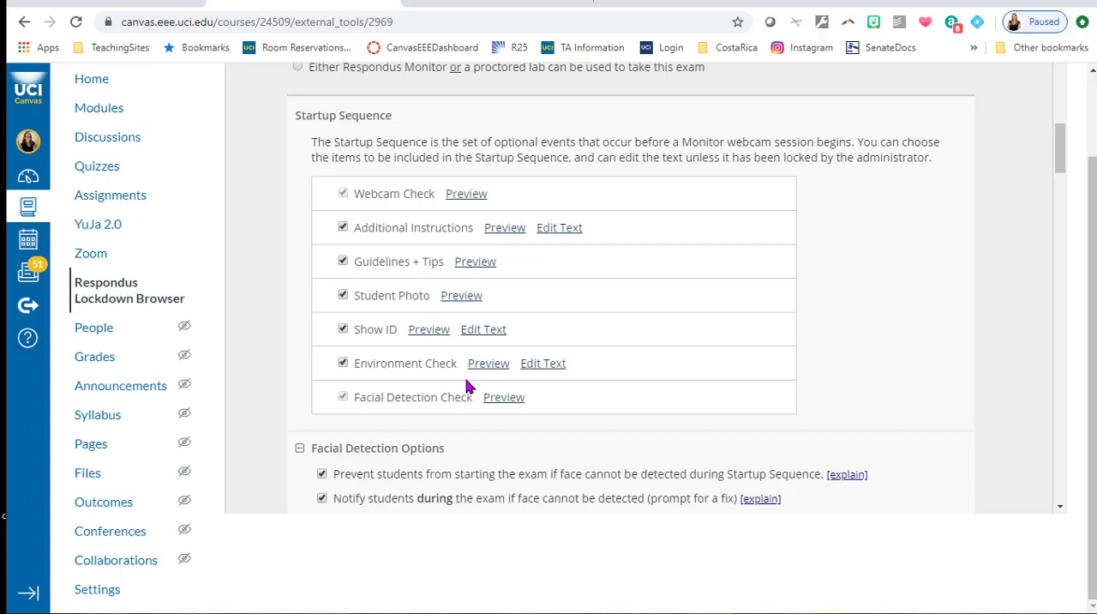
scroll(693, 396, down, 2)
scroll(697, 401, down, 1)
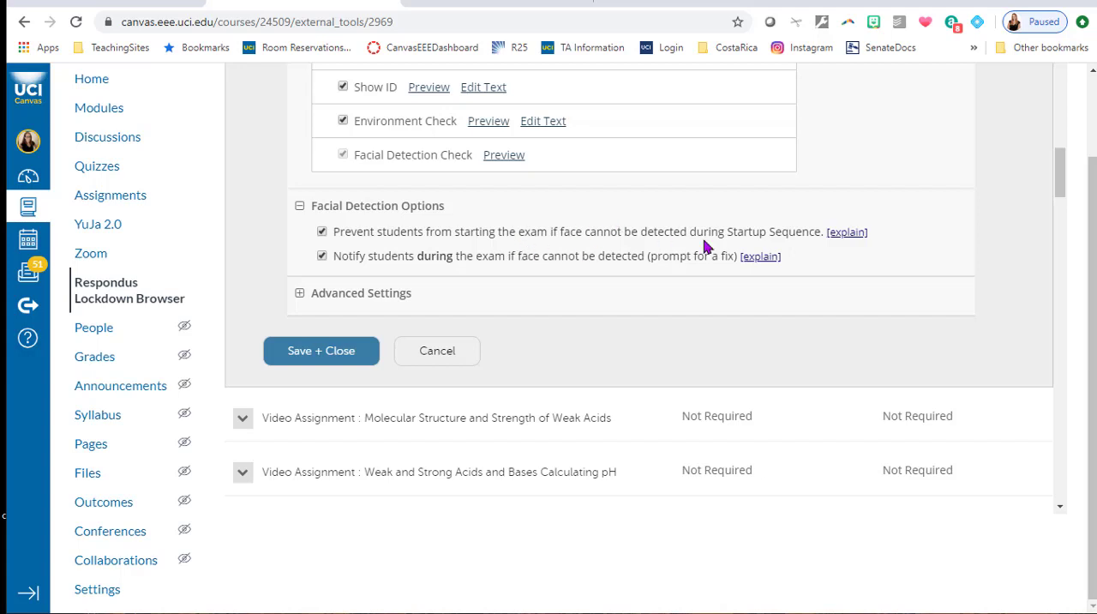
click(761, 255)
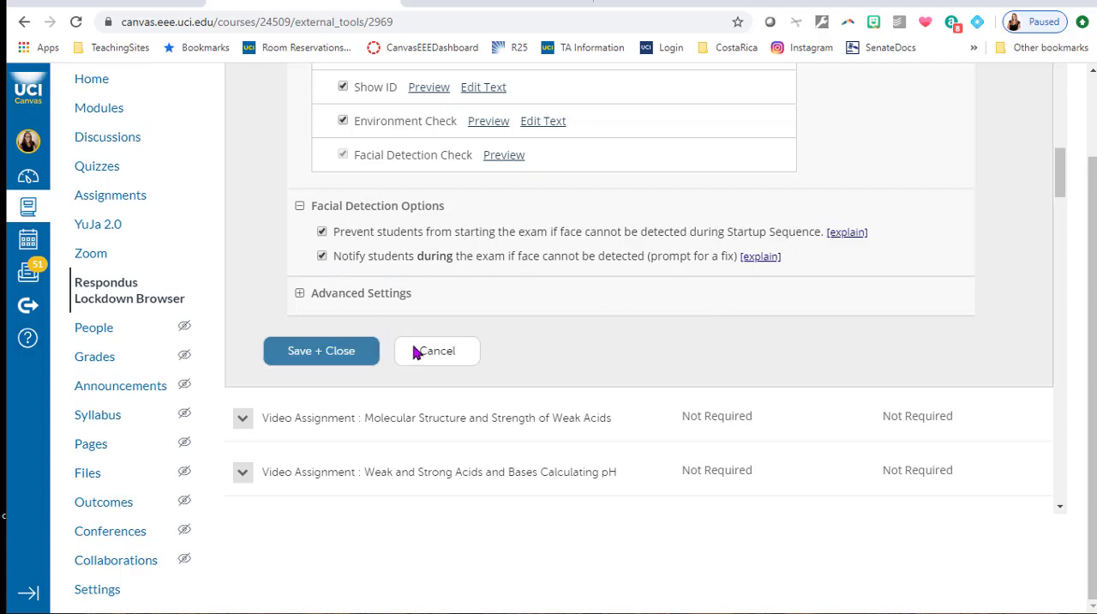
Expand the advanced Monitor settings, review the microphone, mobile viewing and demo student options, and save and close the exam settings.
click(301, 293)
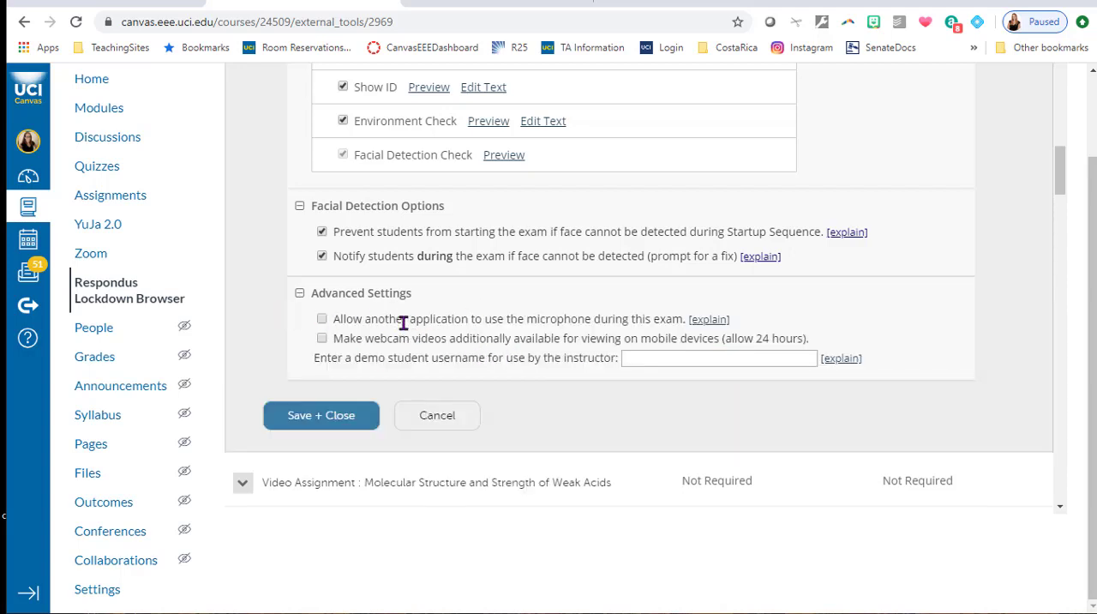
drag(398, 320, 677, 319)
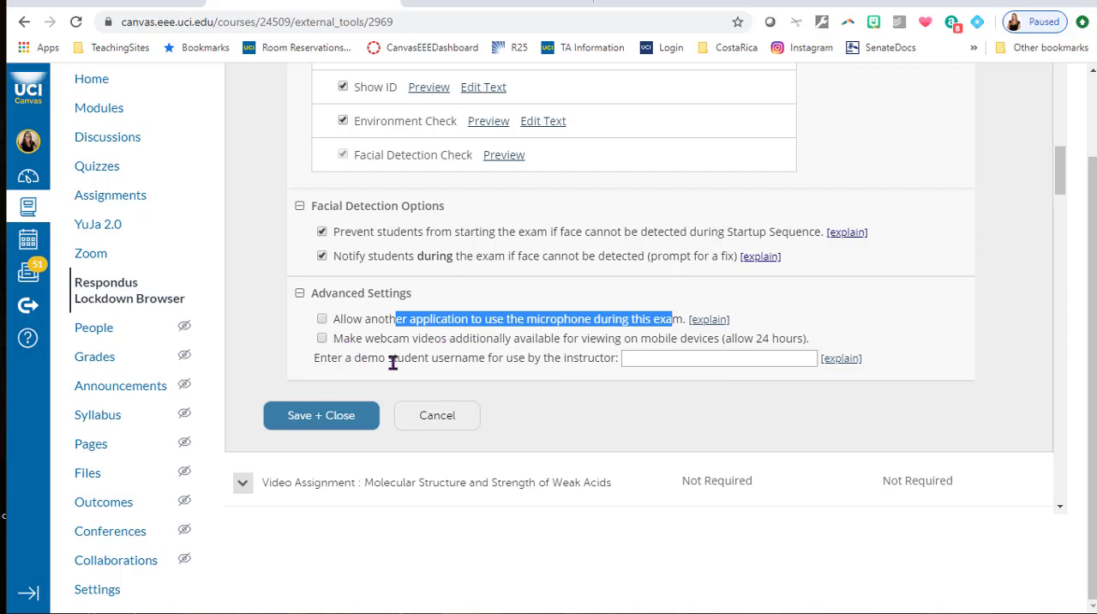
drag(356, 339, 828, 349)
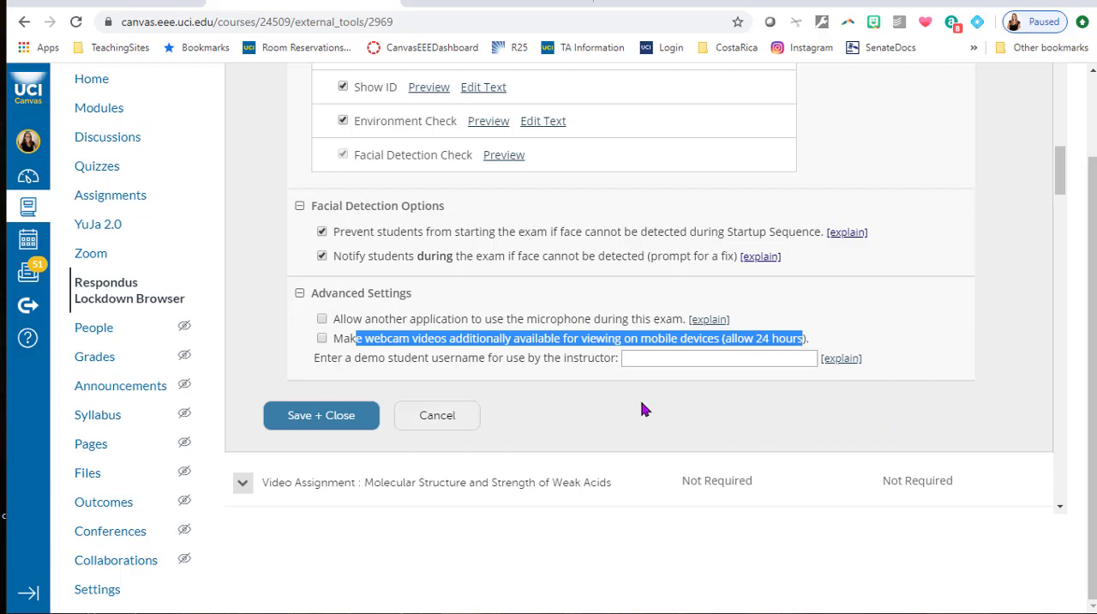
click(669, 358)
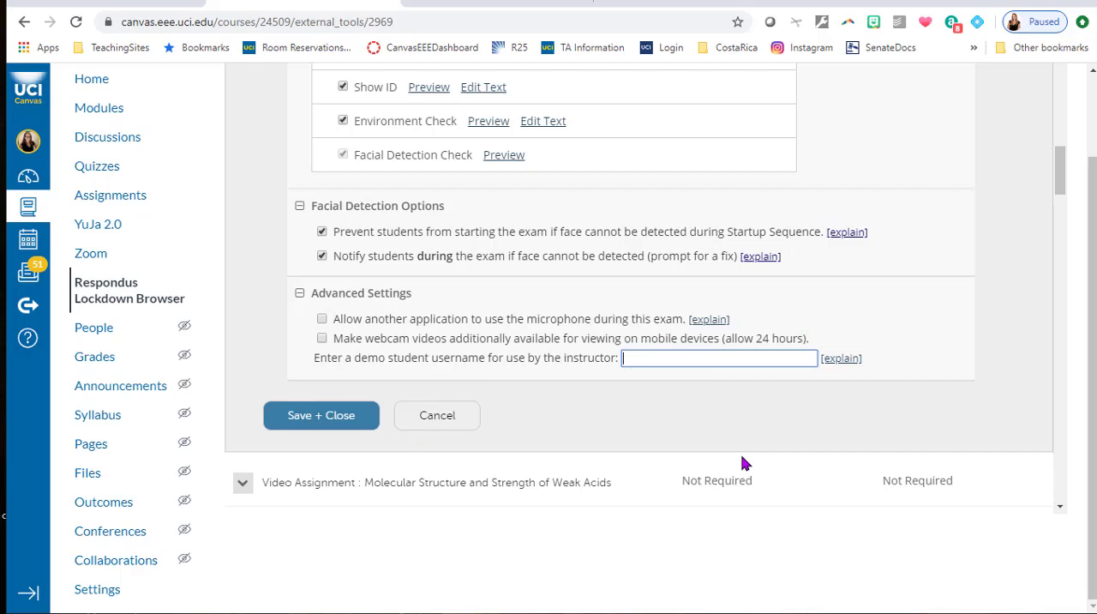
click(360, 420)
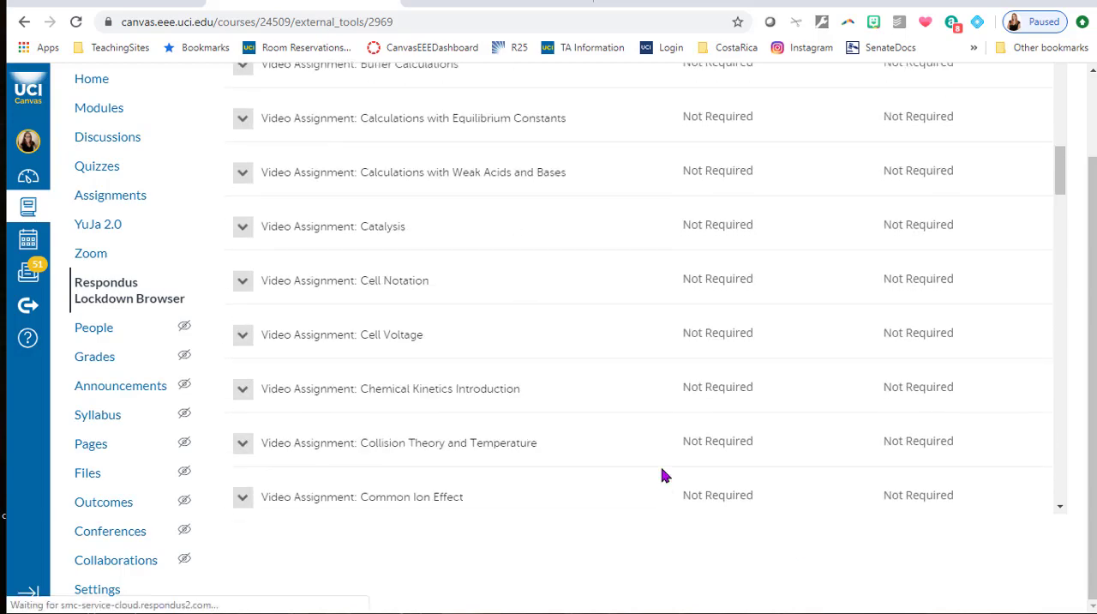
Check the title of the Conjugate Acids and Bases video assignment in the quiz list.
scroll(663, 474, up, 4)
scroll(661, 474, up, 10)
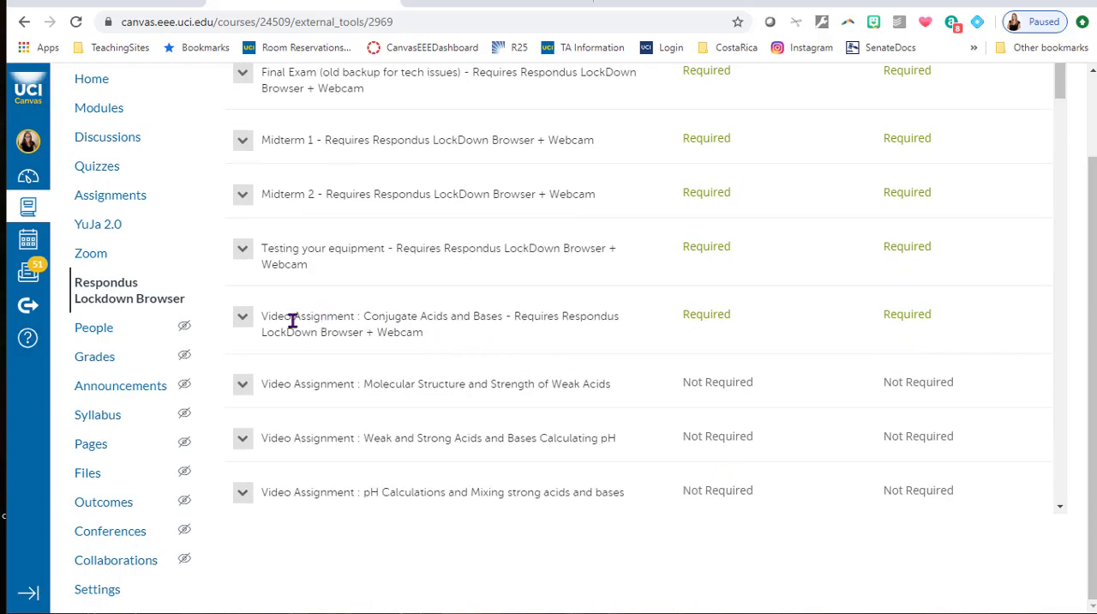
drag(273, 316, 596, 341)
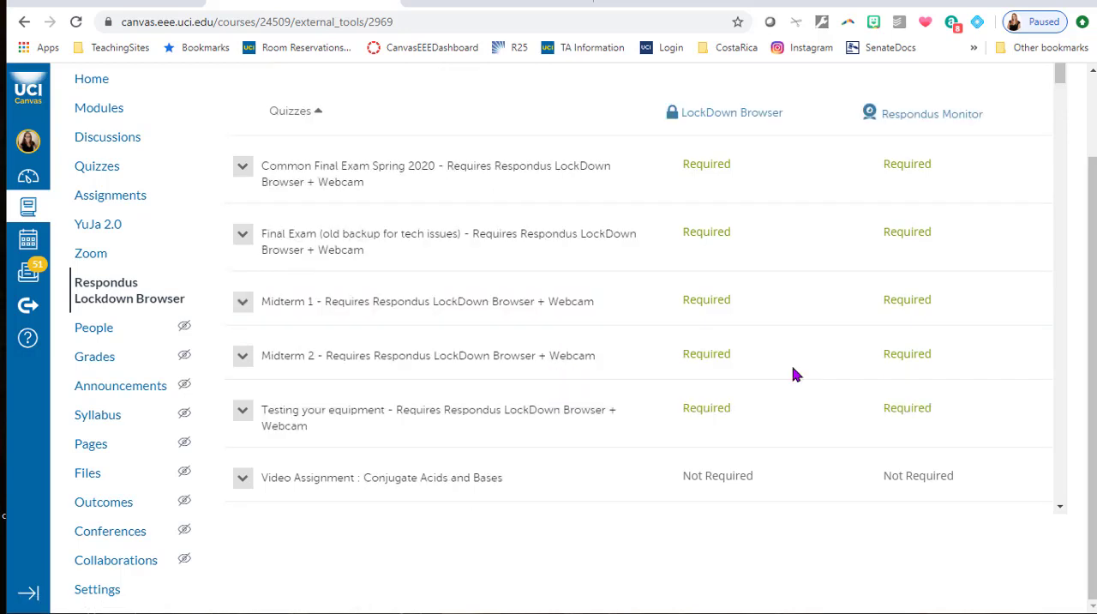
Open the LockDown Browser settings of the "Testing your equipment" quiz, look through them and cancel without saving.
click(242, 409)
click(467, 416)
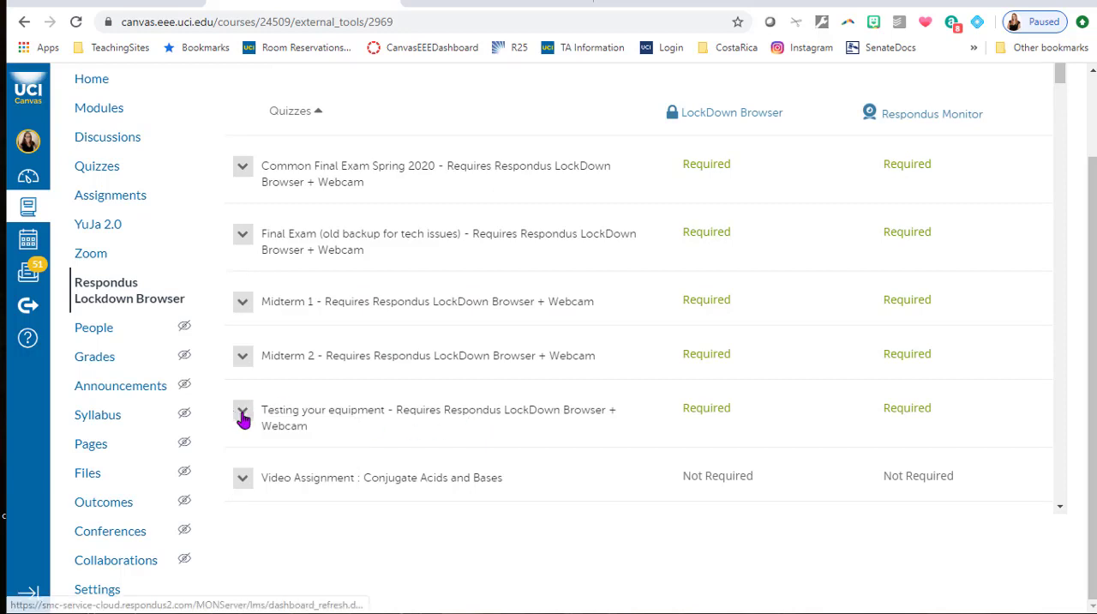
triple_click(309, 427)
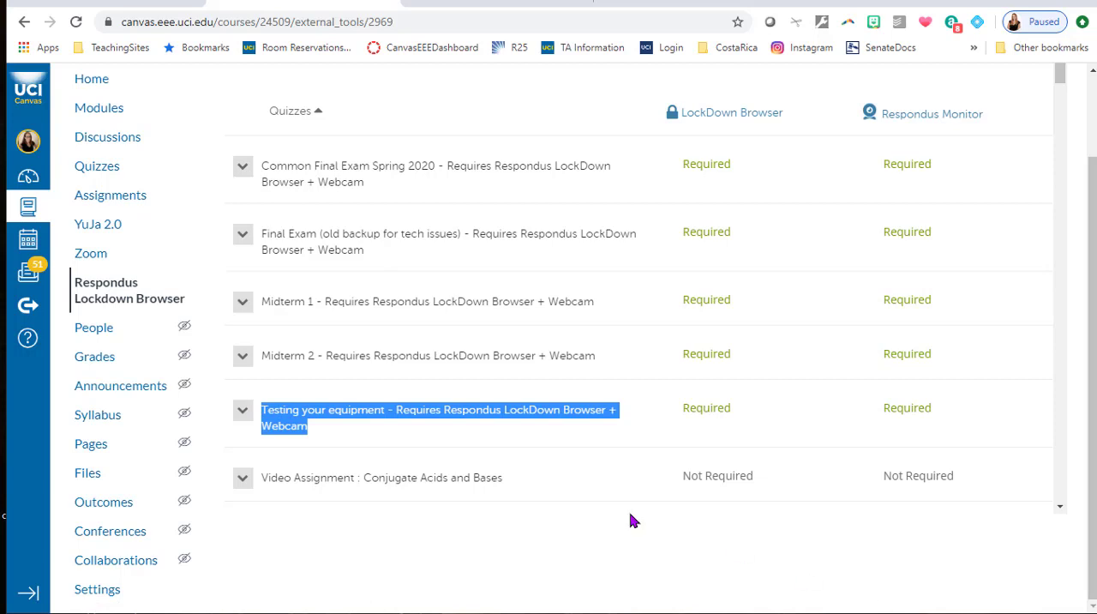
click(243, 415)
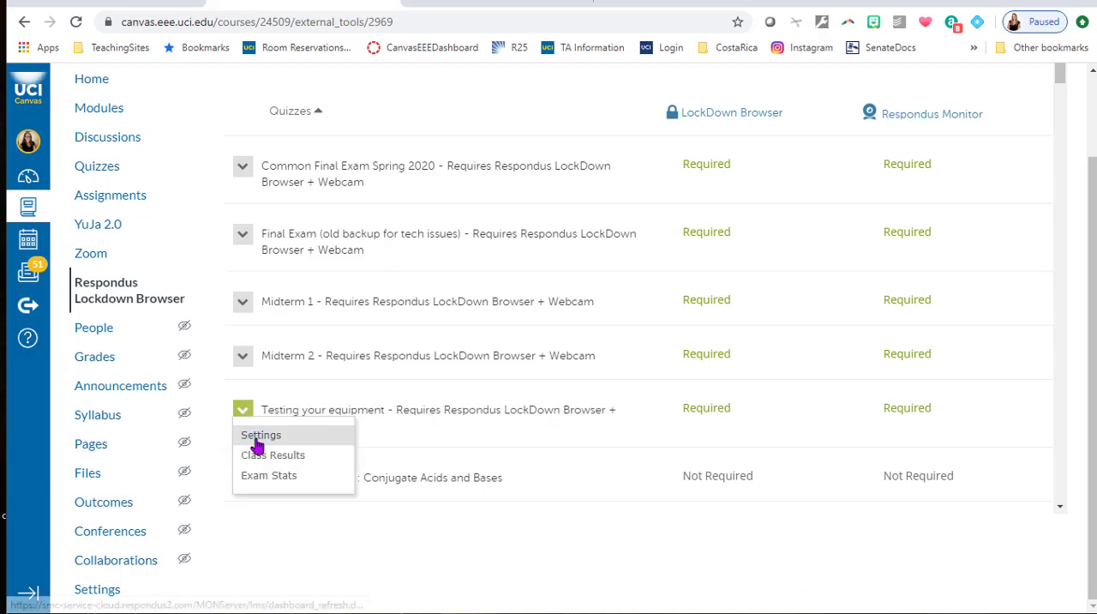
click(259, 437)
scroll(795, 352, down, 6)
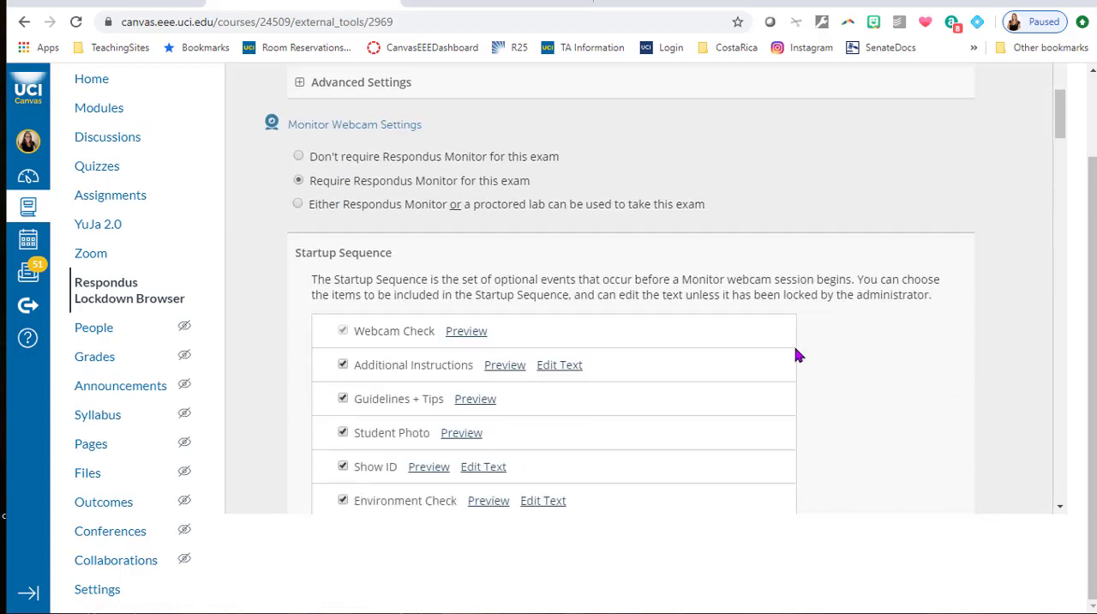
scroll(793, 347, down, 7)
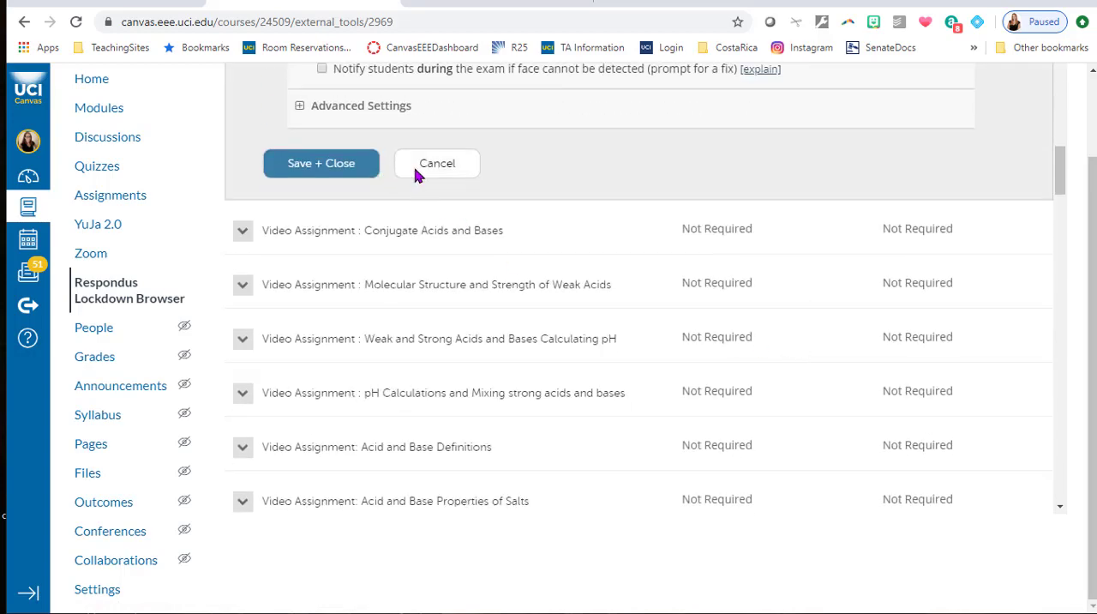
click(415, 171)
scroll(686, 444, up, 10)
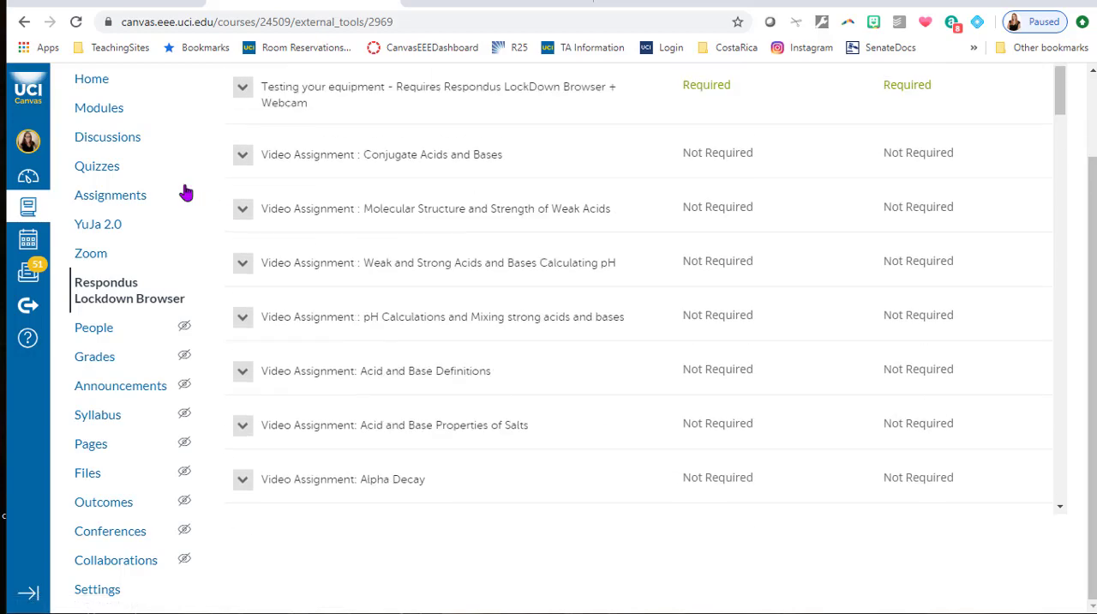
Open the practice quiz "Testing your equipment - Requires Respondus LockDown Browser + Webcam" from the course's quizzes and preview it.
click(110, 169)
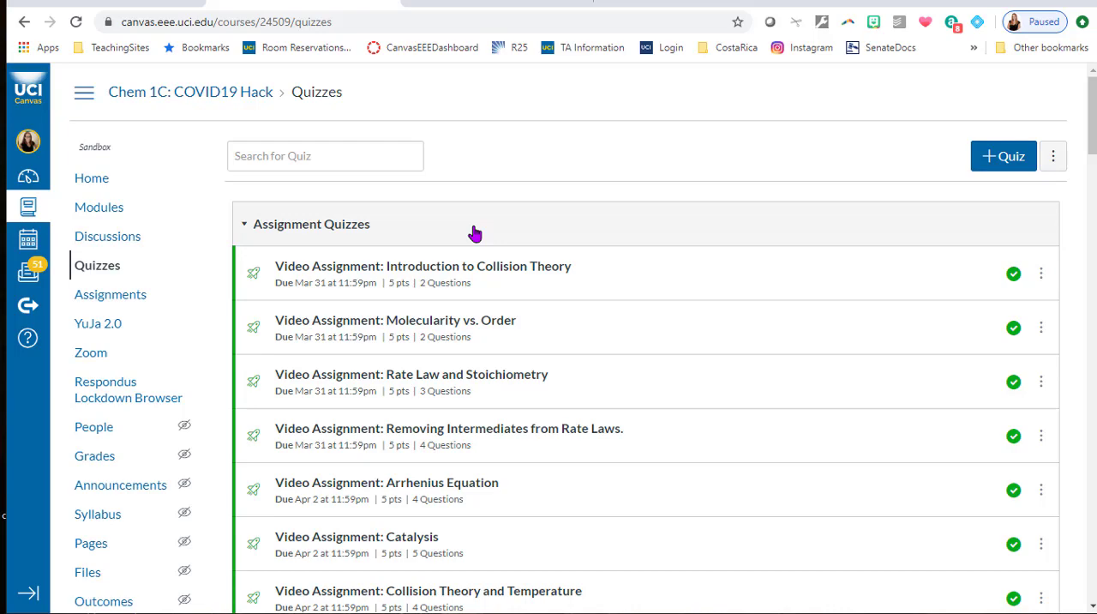
scroll(495, 240, down, 20)
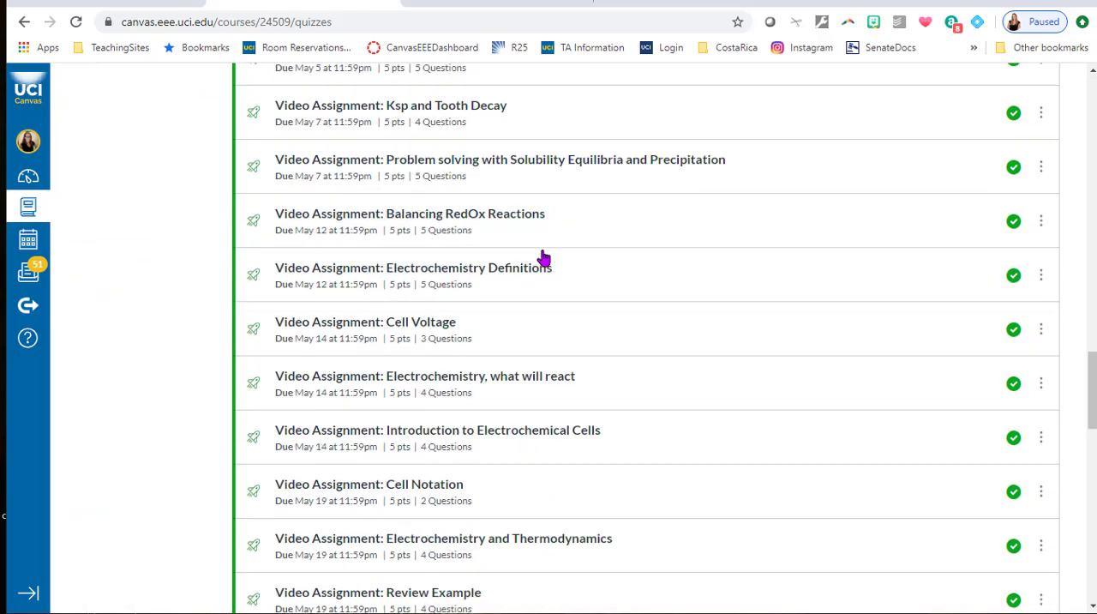
scroll(544, 257, down, 15)
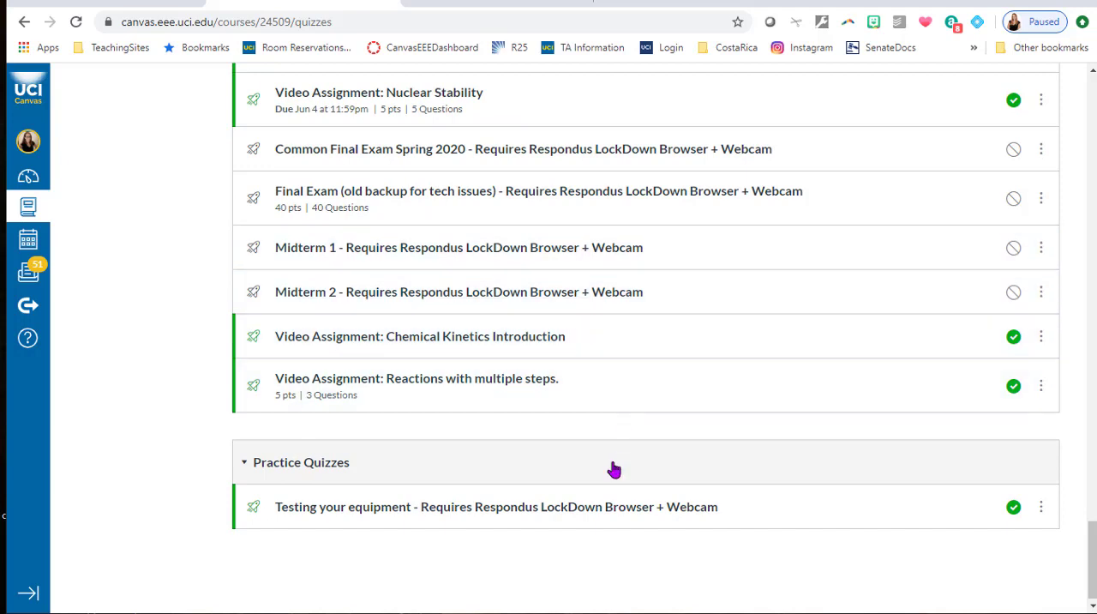
click(610, 507)
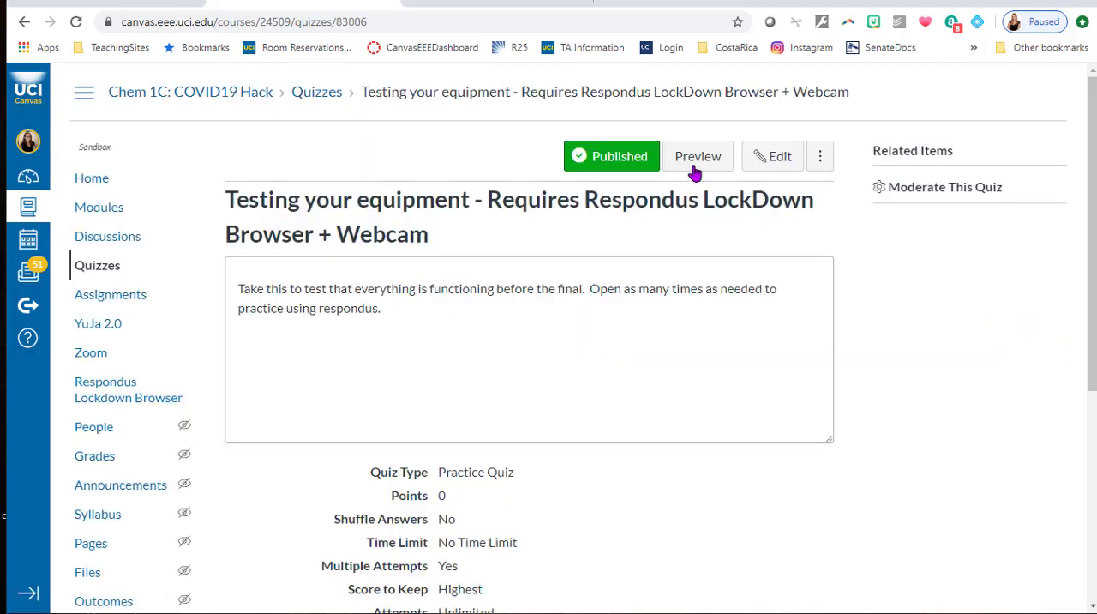
click(714, 158)
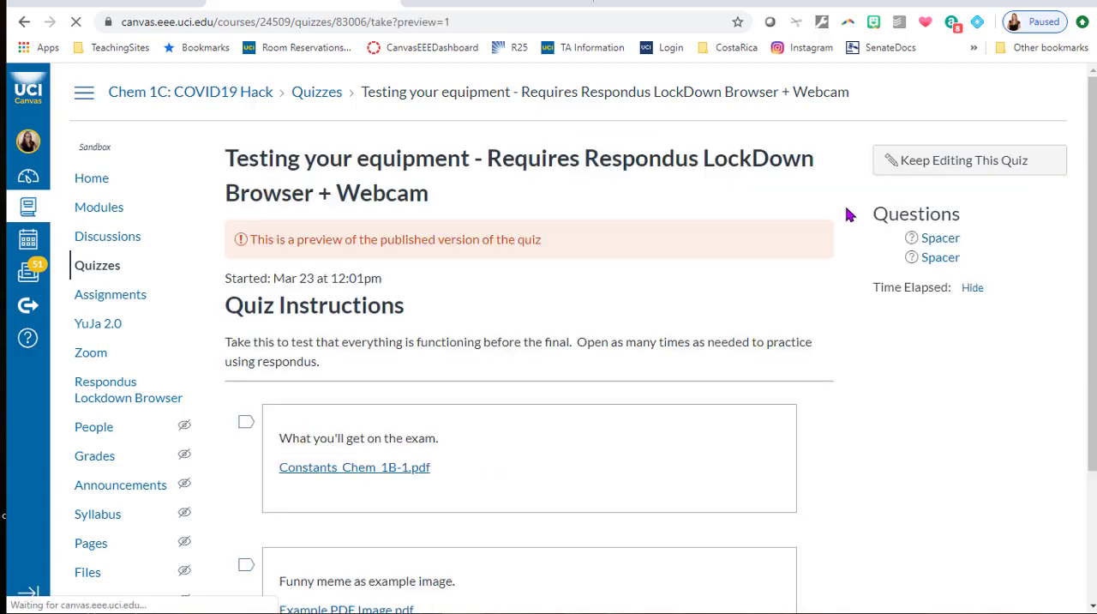
Examine the quiz preview's instructions and its embedded files, Constants_Chem_1B-1.pdf and Example PDF Image.pdf.
scroll(887, 330, down, 1)
scroll(886, 330, down, 3)
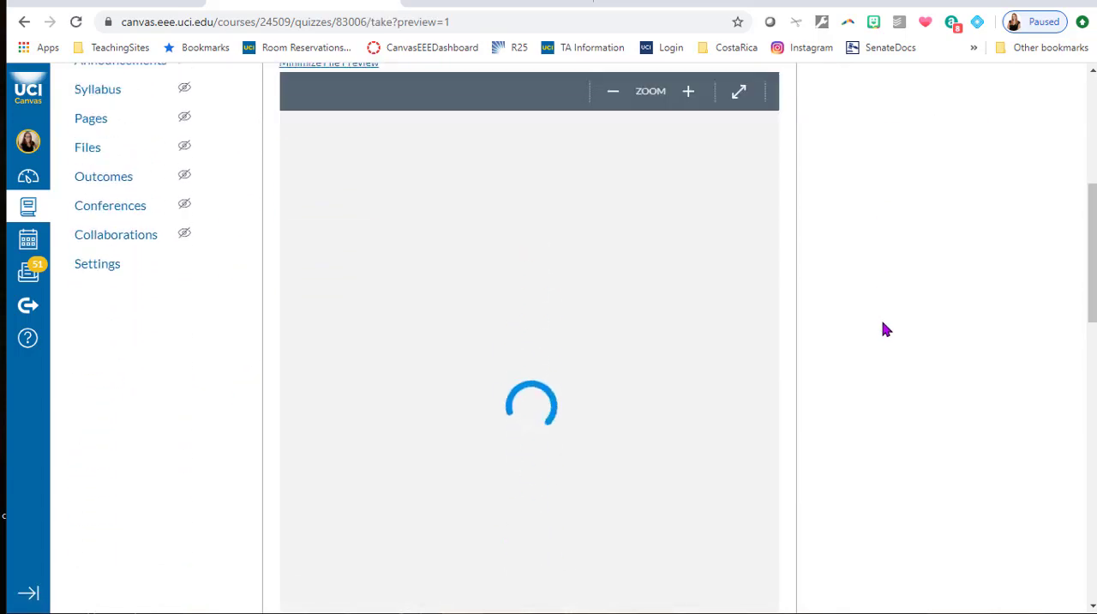
scroll(673, 360, down, 3)
scroll(673, 365, down, 5)
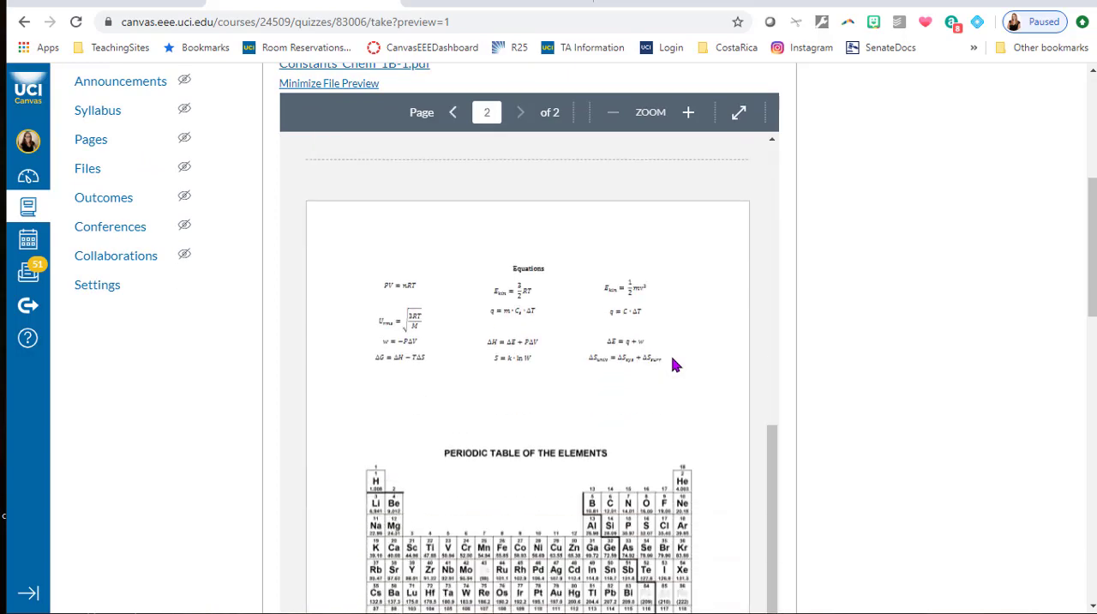
scroll(698, 372, up, 8)
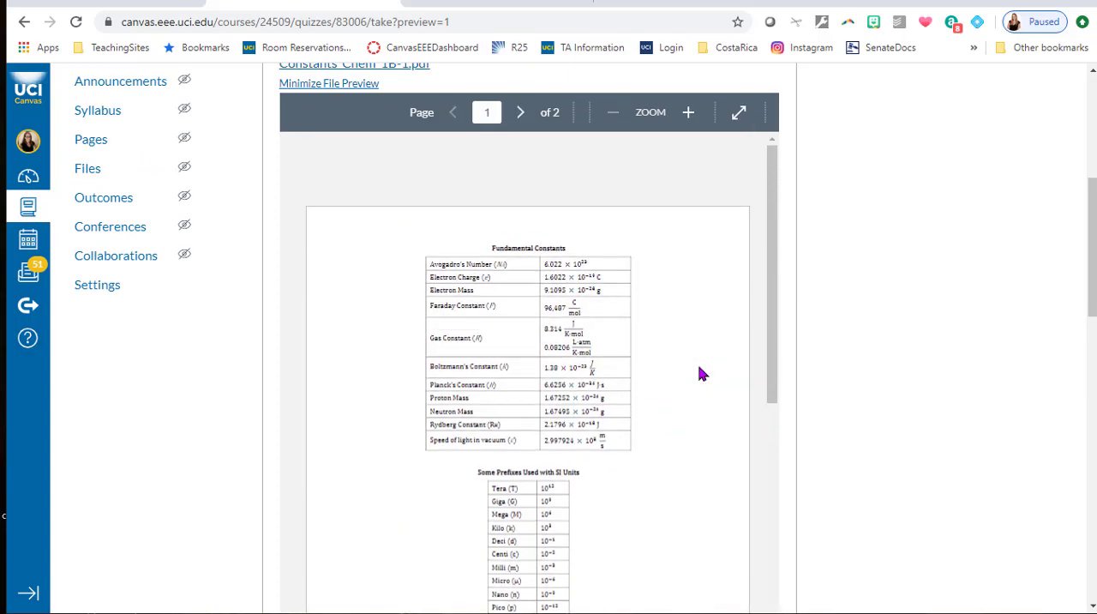
scroll(886, 362, up, 4)
scroll(823, 391, down, 6)
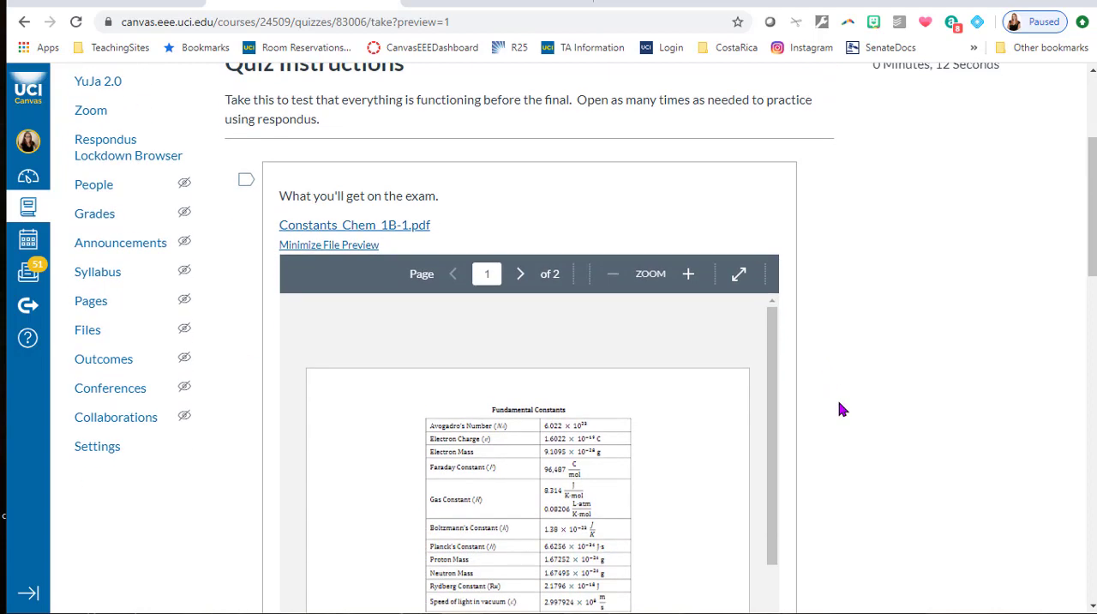
scroll(677, 401, down, 5)
scroll(678, 403, down, 10)
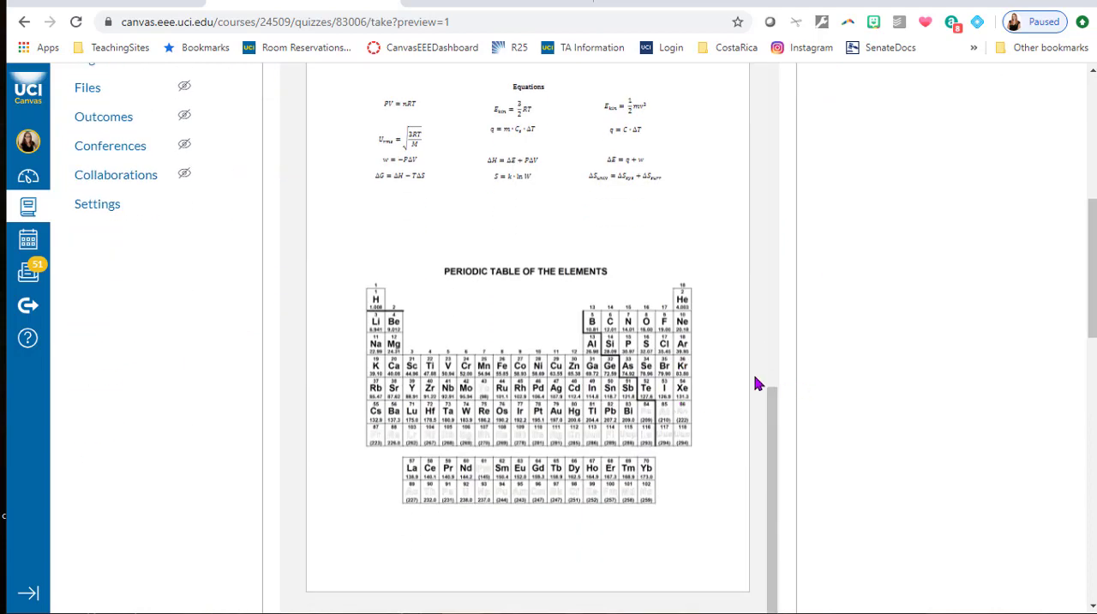
scroll(909, 350, down, 3)
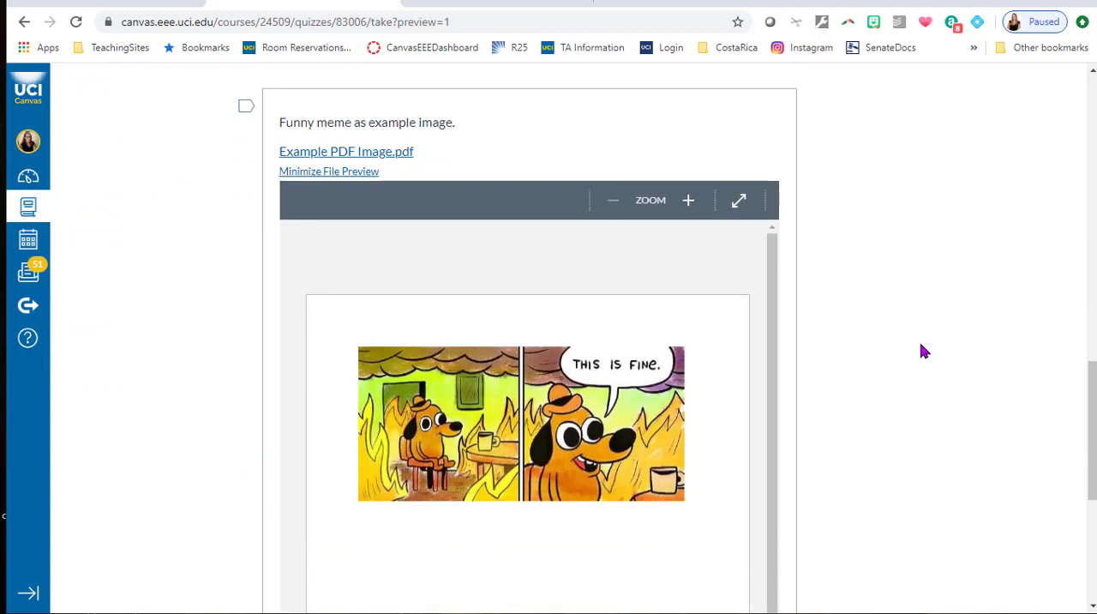
scroll(749, 343, down, 2)
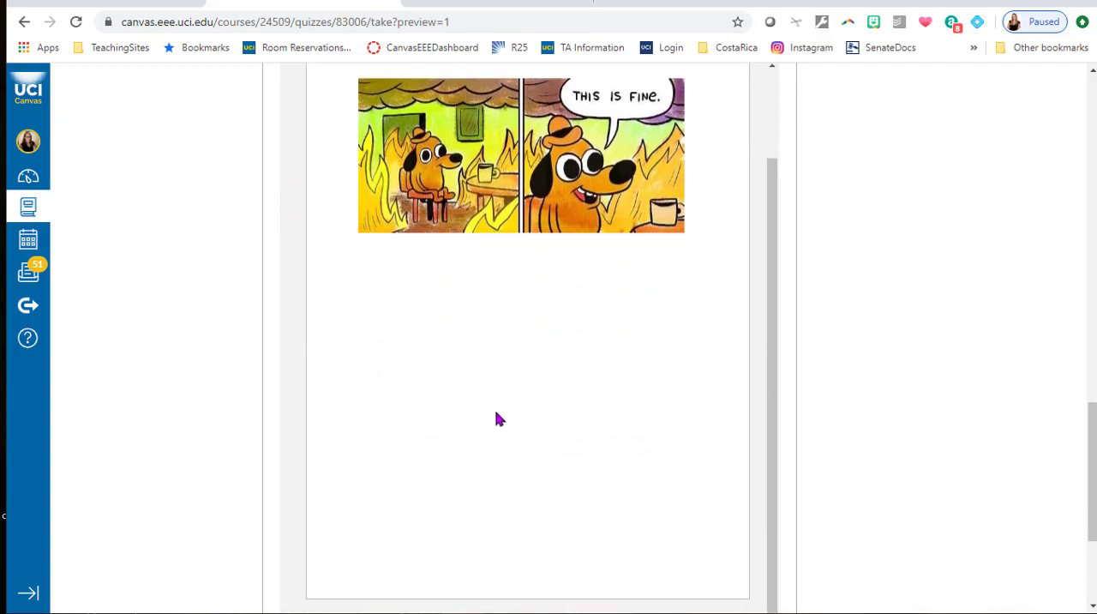
scroll(652, 417, up, 2)
scroll(823, 407, up, 3)
scroll(823, 398, up, 10)
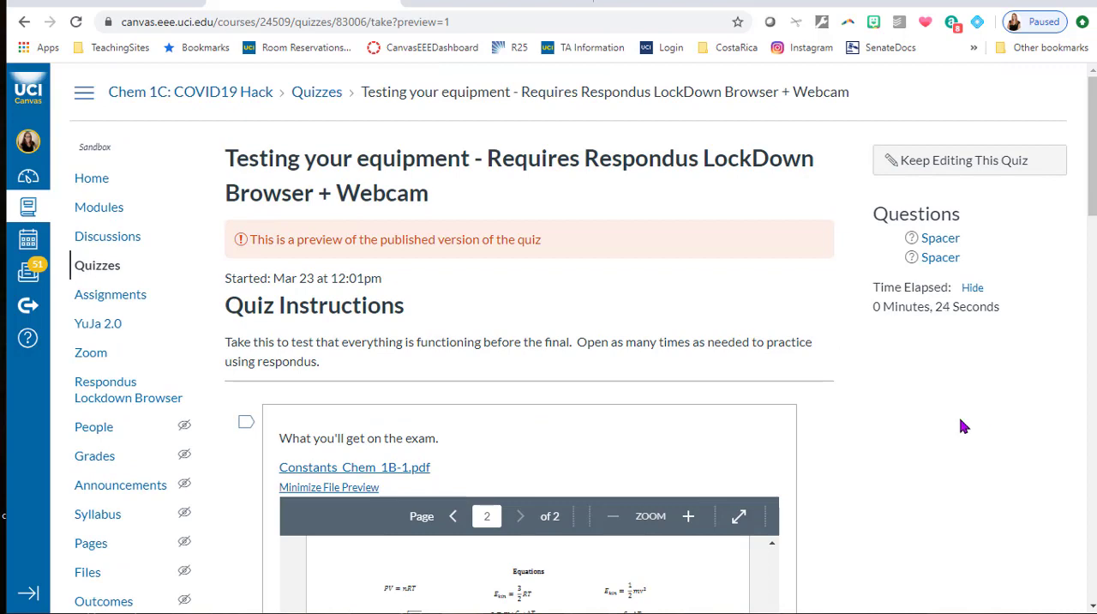
scroll(958, 411, down, 3)
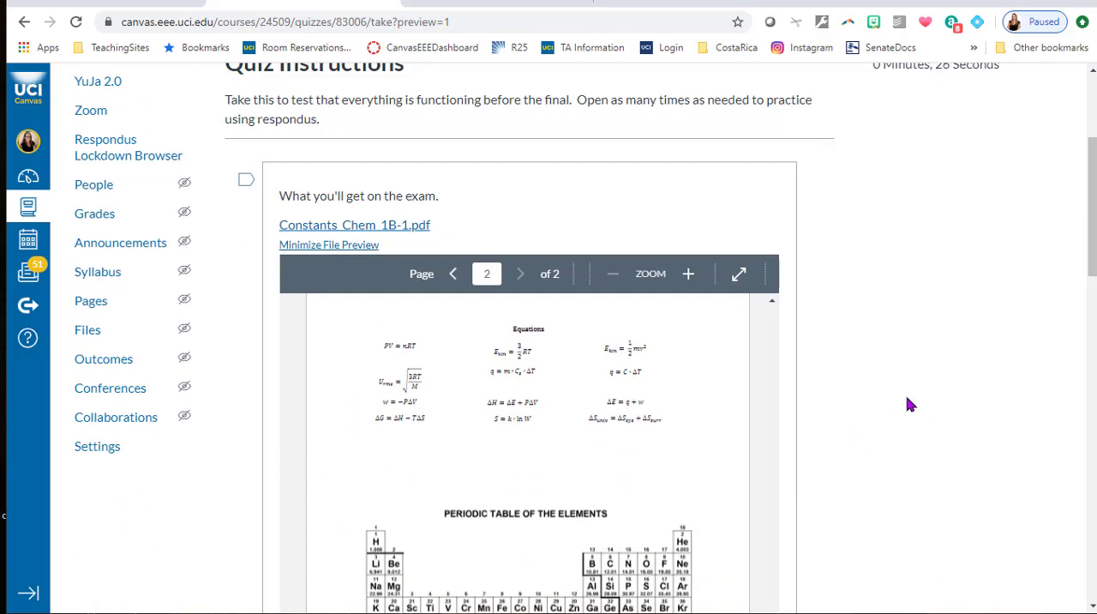
Find TestQuiz_QTIFile.zip in the Resources_Professors_COVID19_Preparedness folder on Google Drive, open its preview and close it.
click(875, 2)
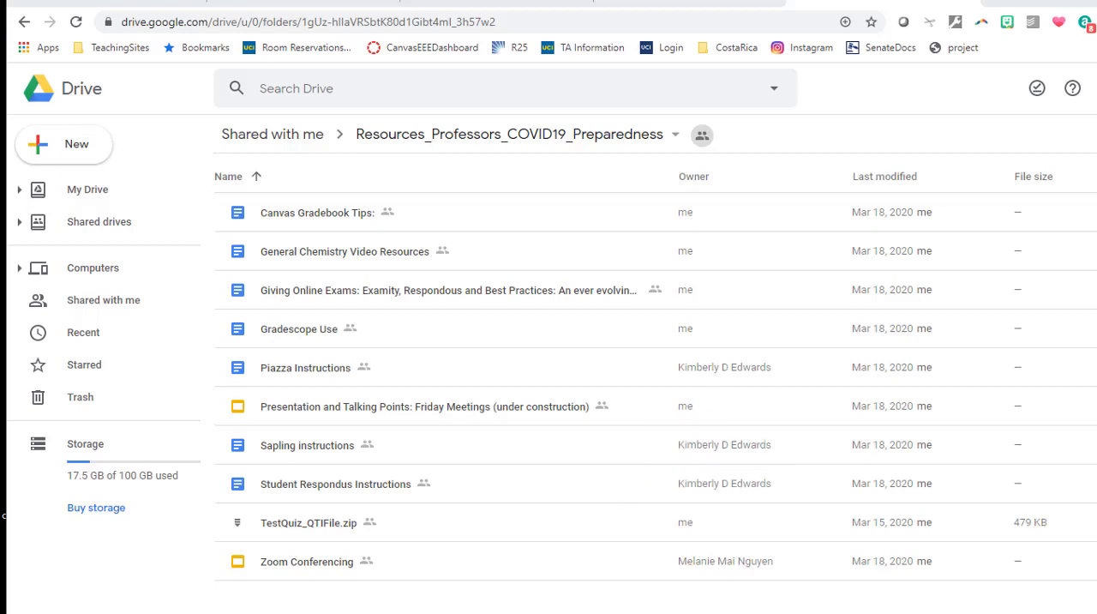
double_click(334, 531)
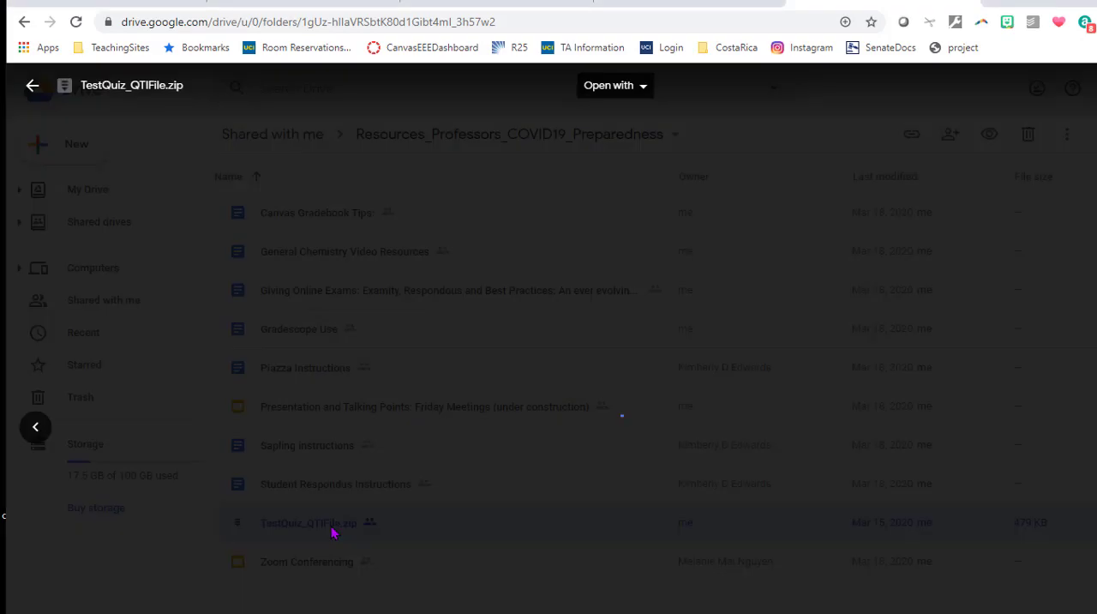
key(Escape)
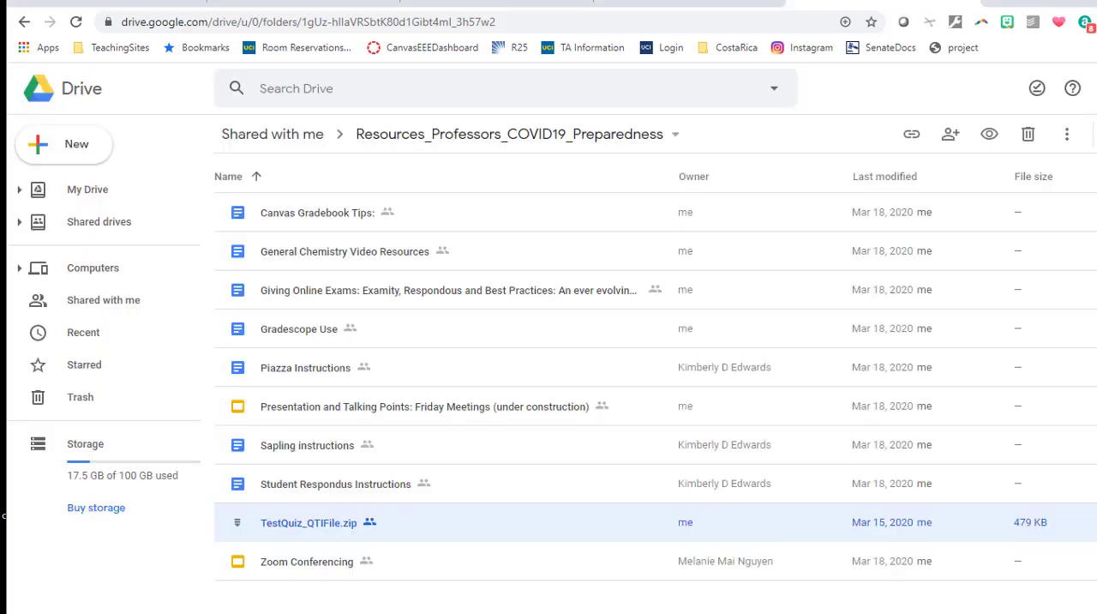
Switch to the 1B Covid 19 hack course in Canvas and open the content import page from its settings.
click(691, 2)
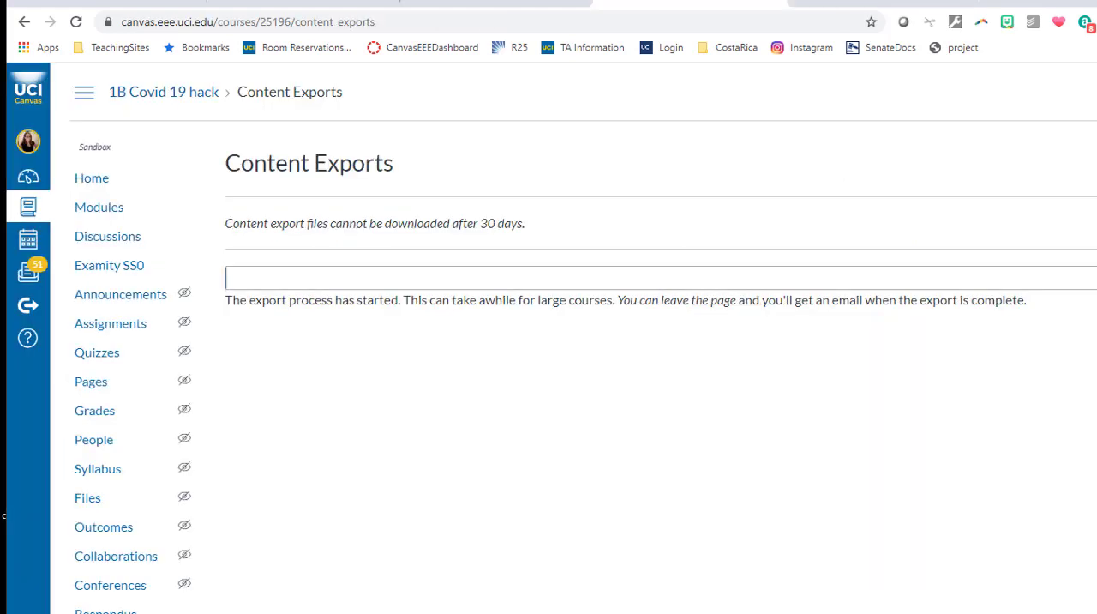
click(95, 613)
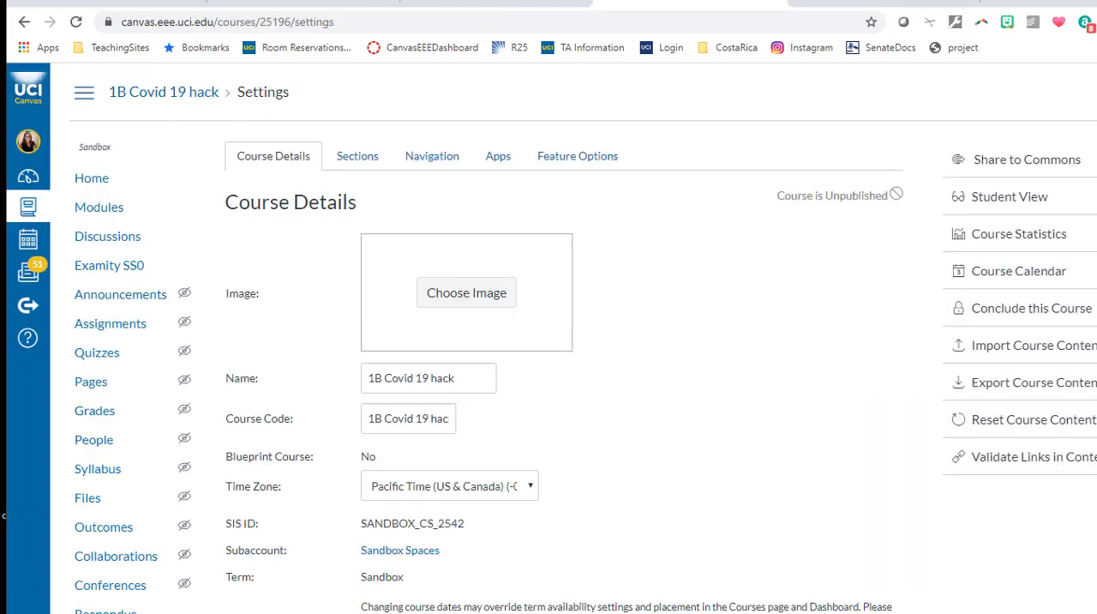
click(1071, 353)
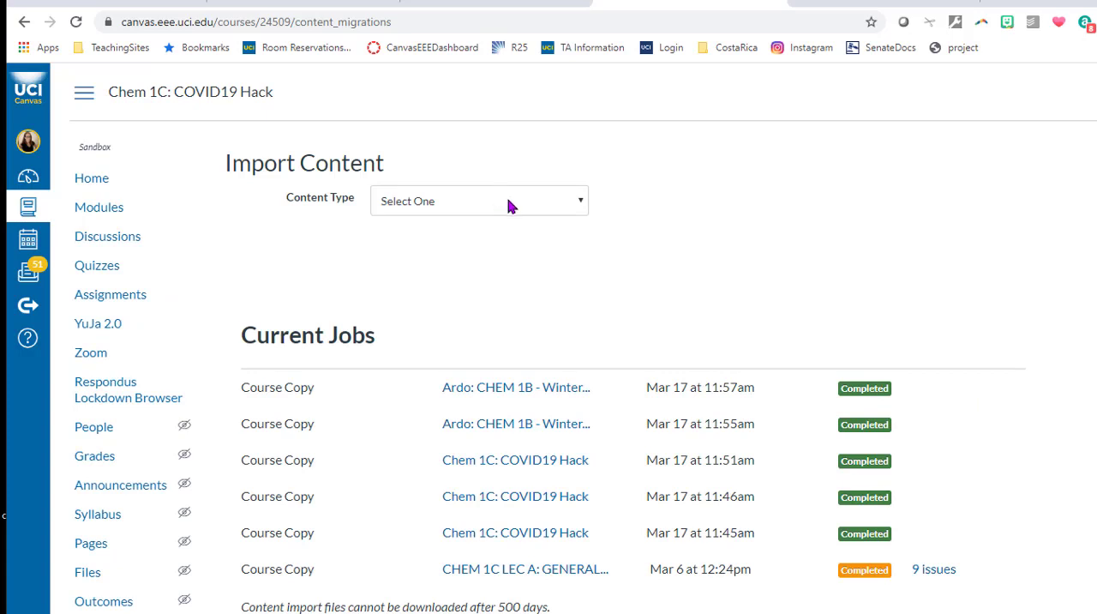
Import TestQuiz_QTIFile.zip from Downloads into Chem 1C: COVID19 Hack as a QTI .zip file.
click(509, 200)
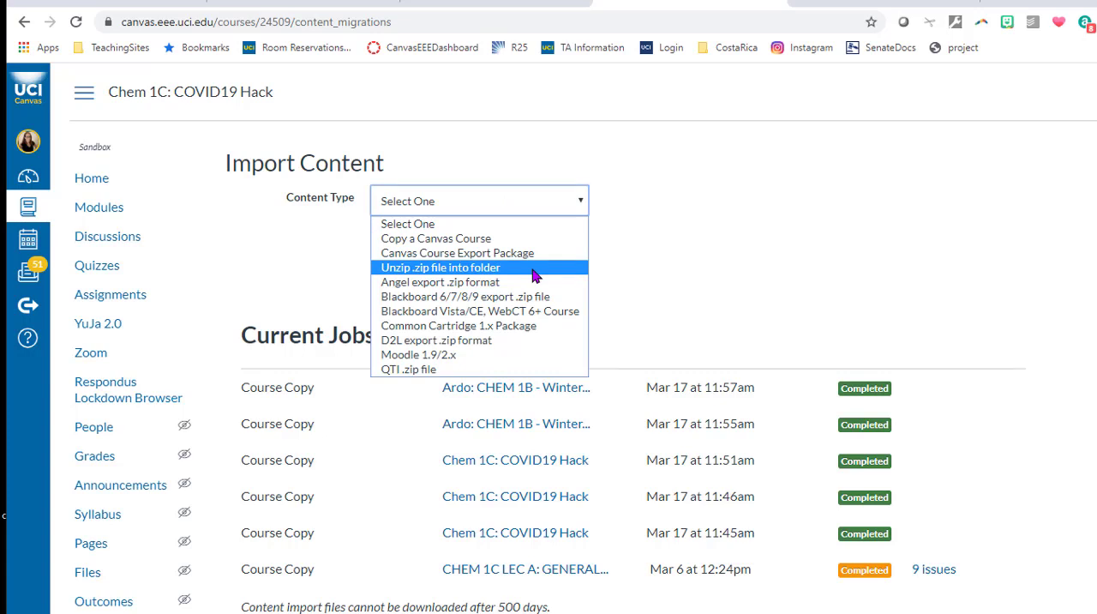
click(534, 370)
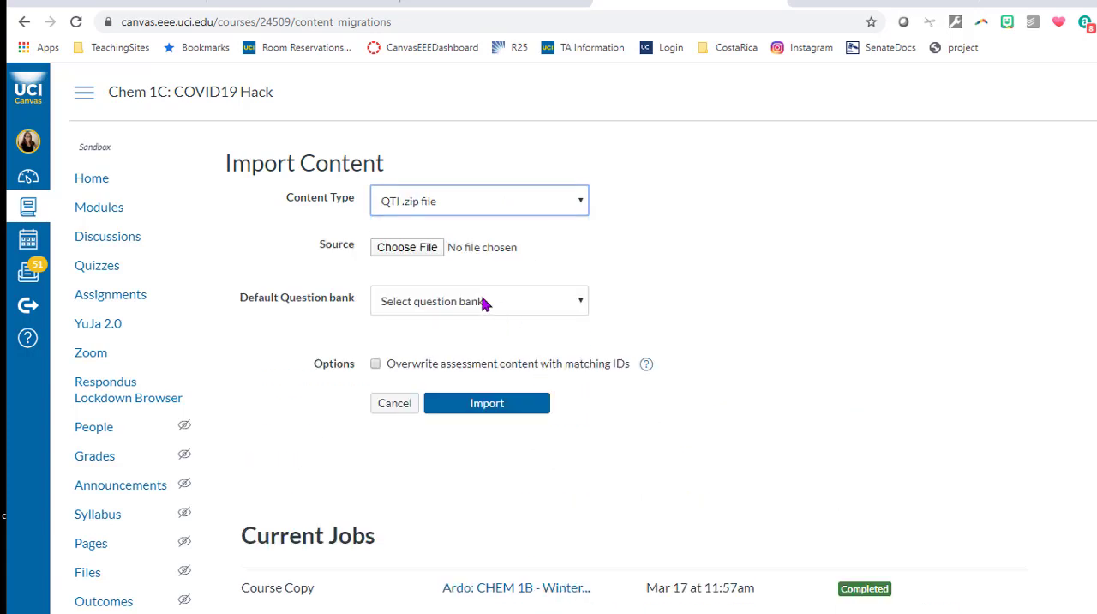
click(405, 251)
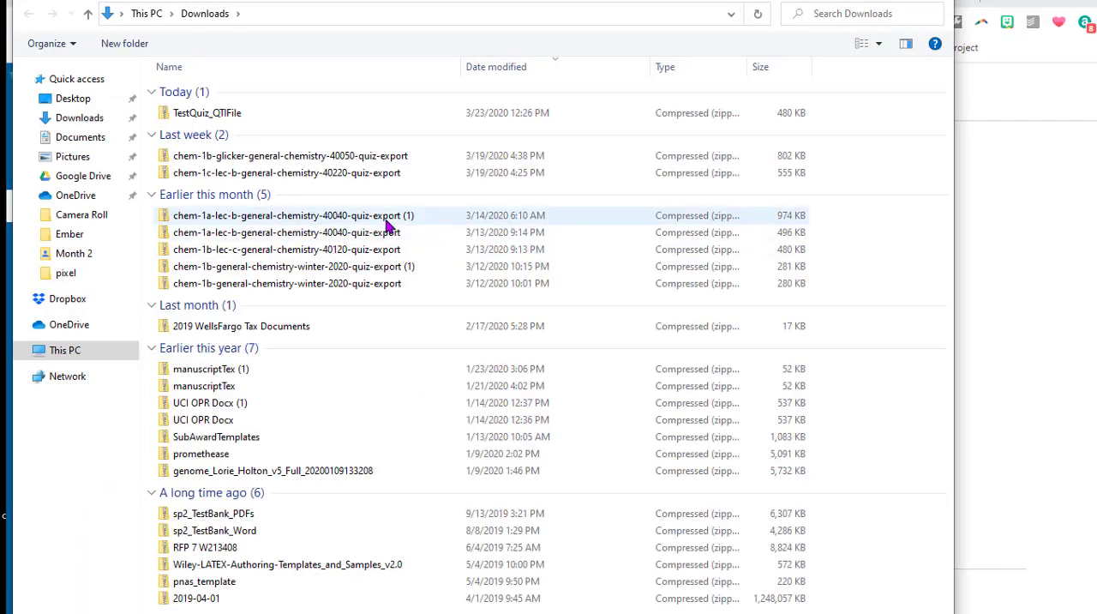
double_click(244, 114)
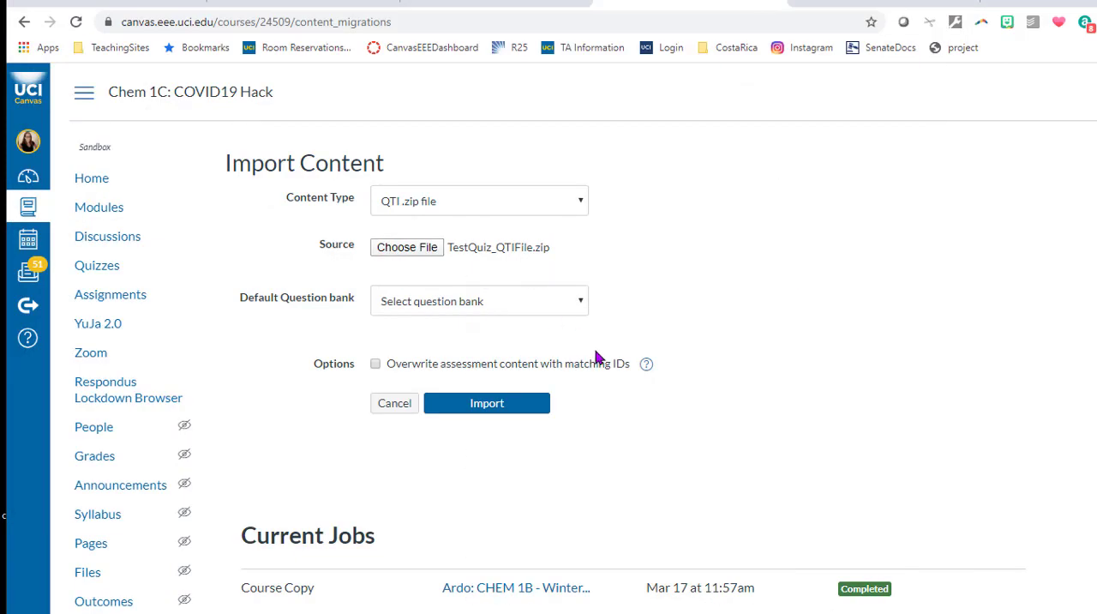
click(454, 413)
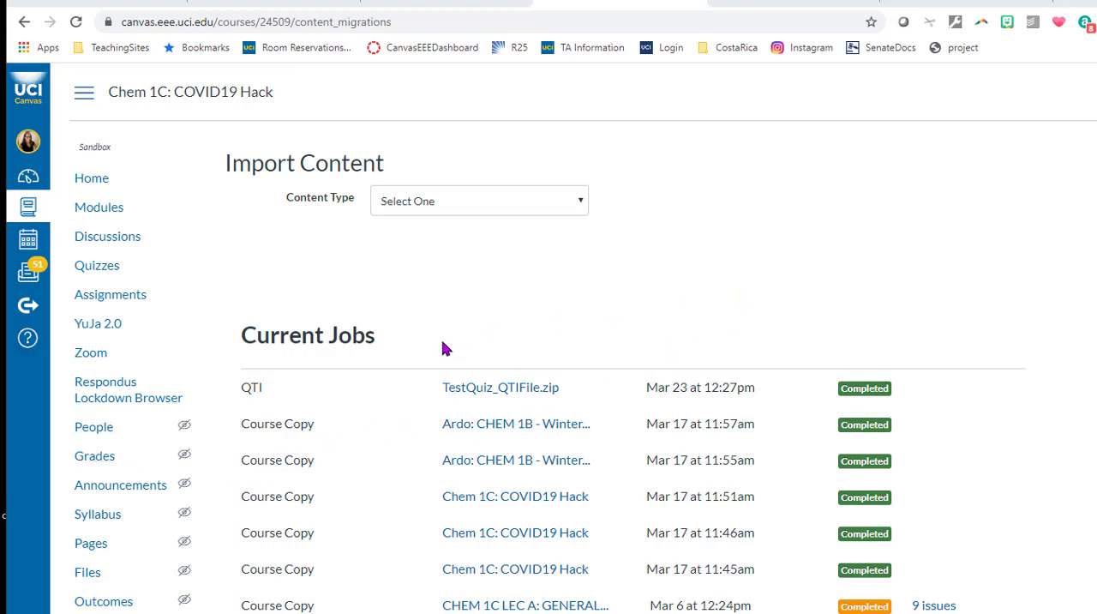
Look through the course's quizzes for the imported "Testing your equipment" quiz under Practice Quizzes.
click(101, 273)
scroll(665, 441, down, 20)
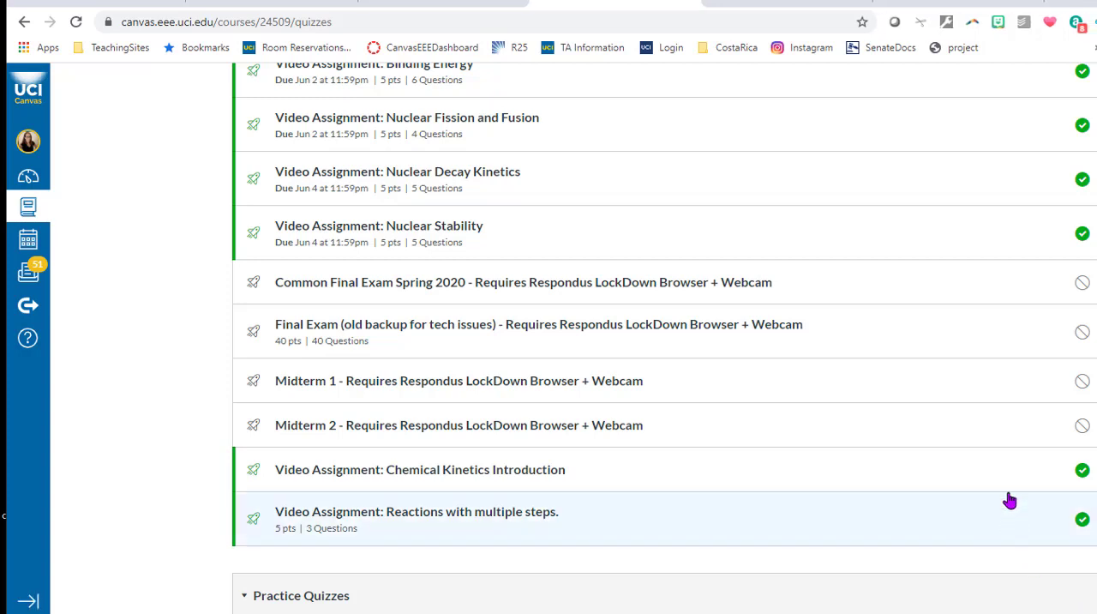
scroll(1010, 497, down, 3)
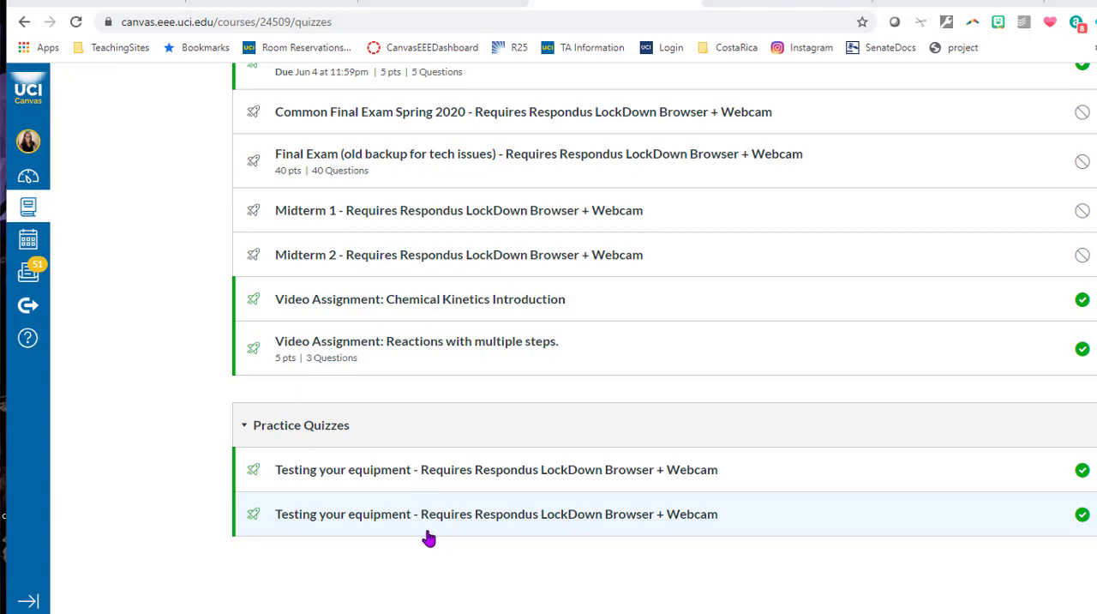
scroll(211, 377, up, 15)
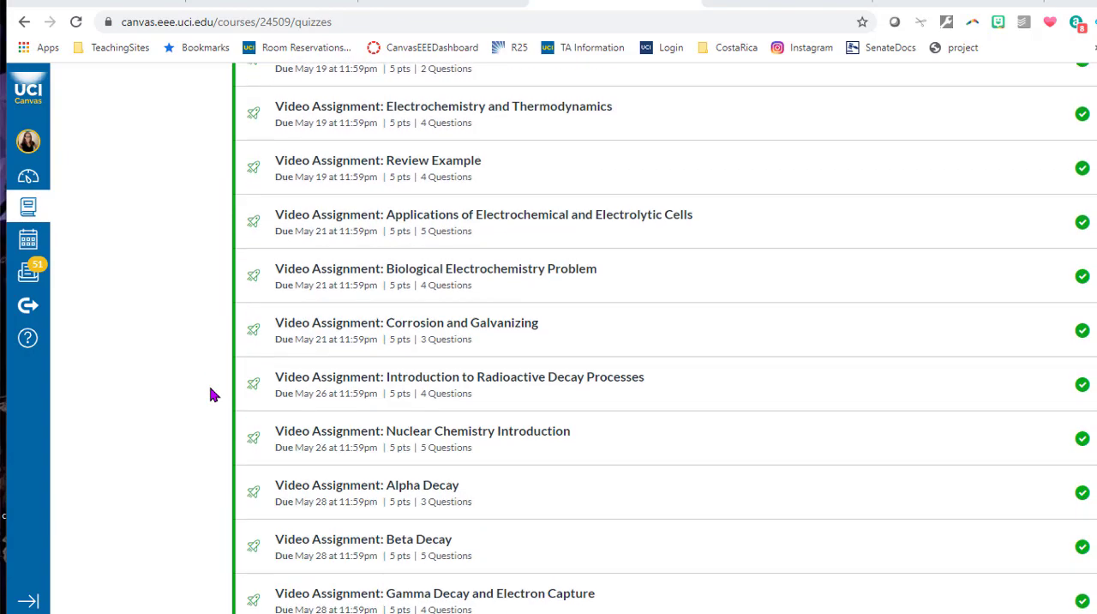
scroll(212, 393, up, 10)
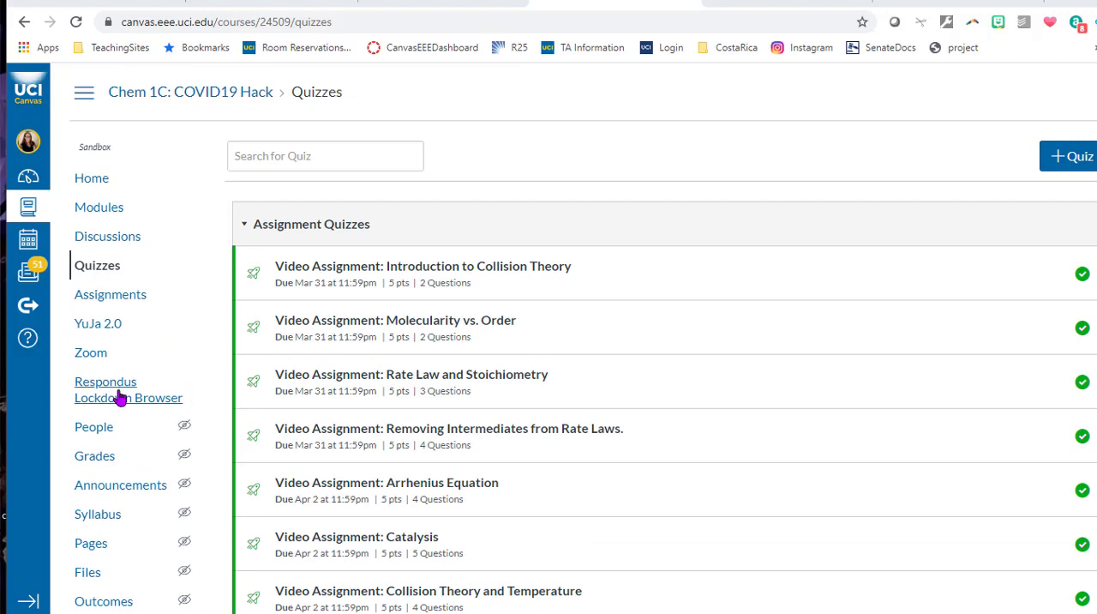
Open the course's Respondus LockDown Browser dashboard and examine the LockDown Browser and Monitor status of its quizzes.
click(121, 397)
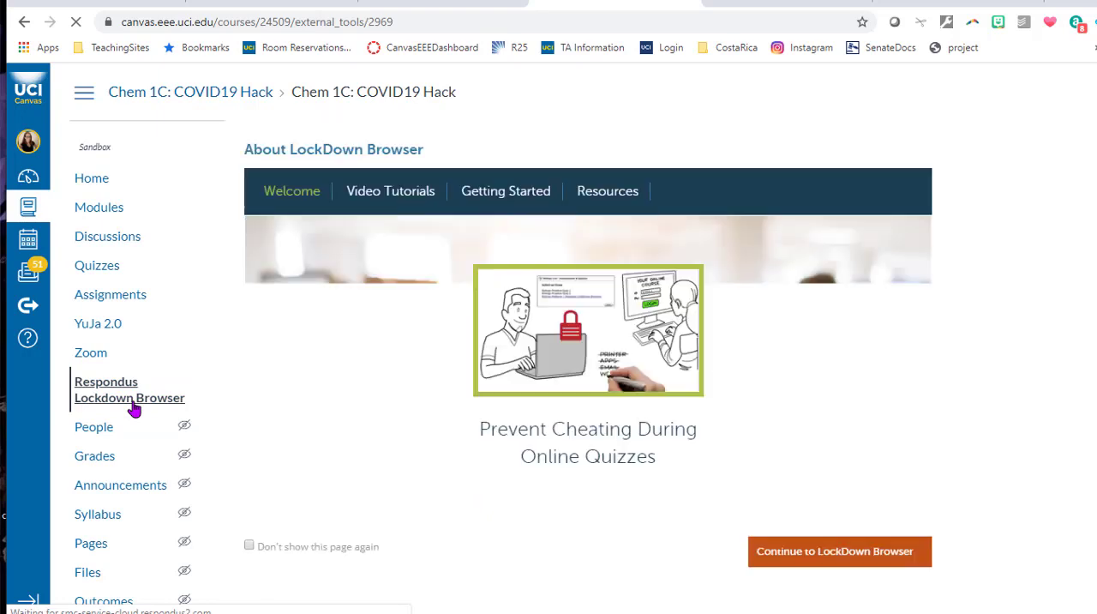
scroll(830, 453, down, 1)
click(827, 459)
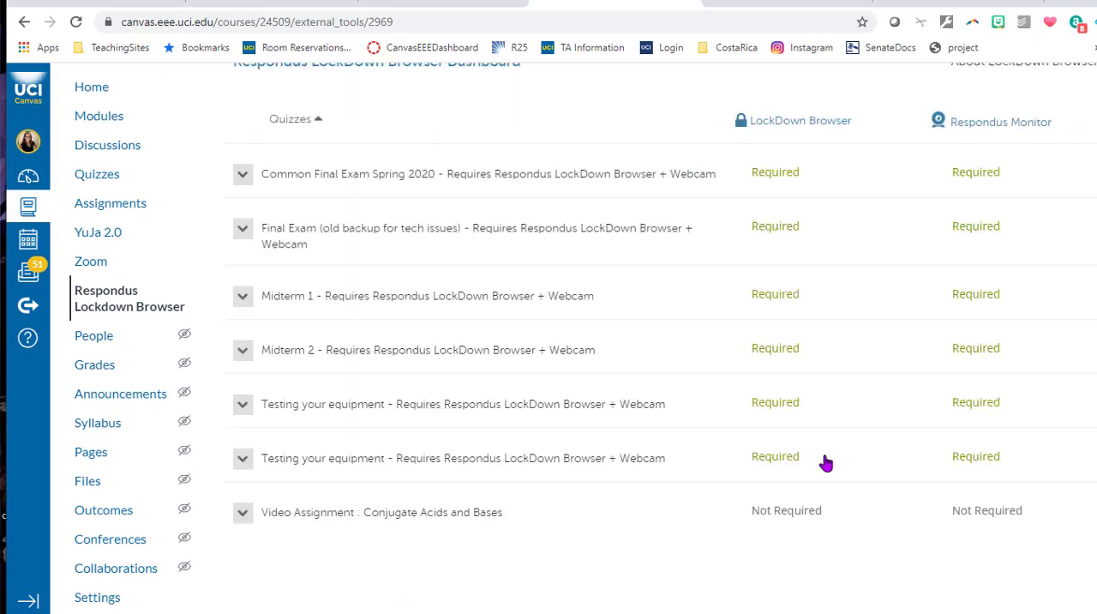
scroll(826, 463, down, 1)
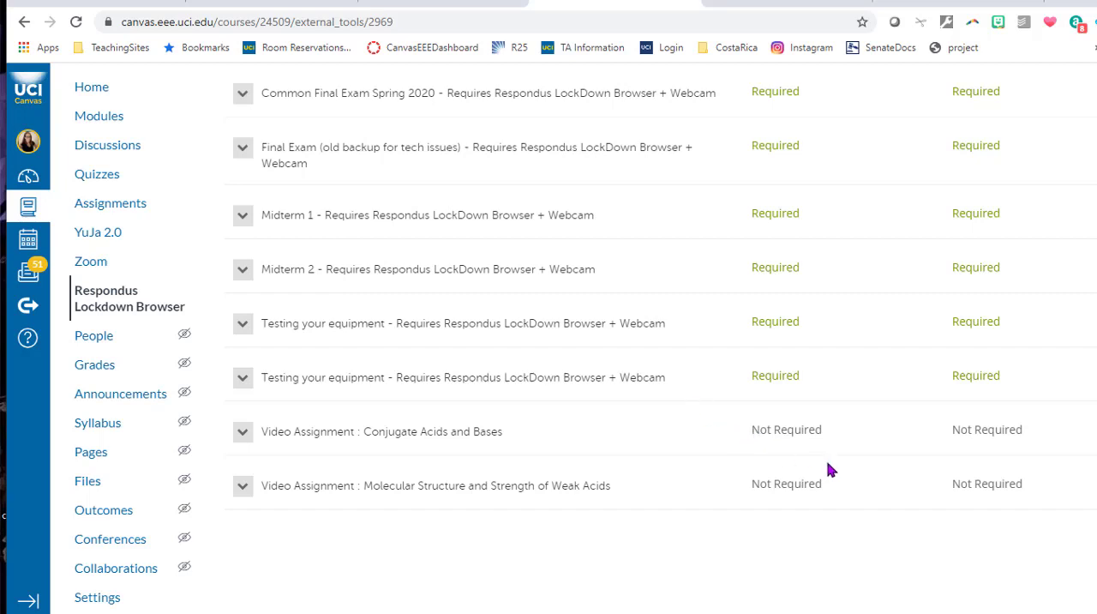
scroll(829, 465, up, 1)
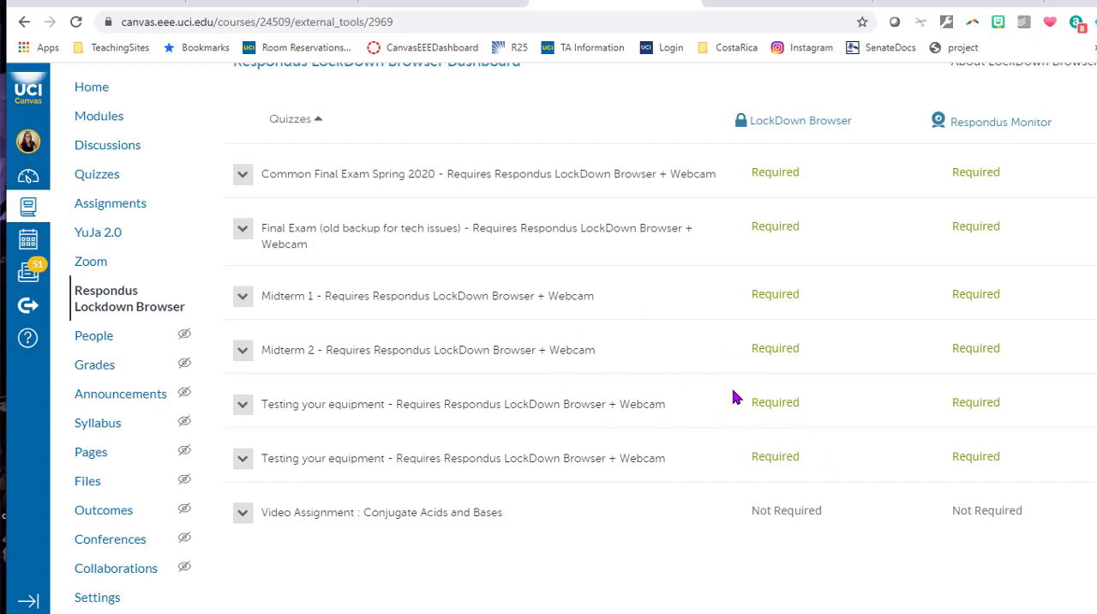
scroll(733, 397, down, 1)
scroll(445, 497, down, 2)
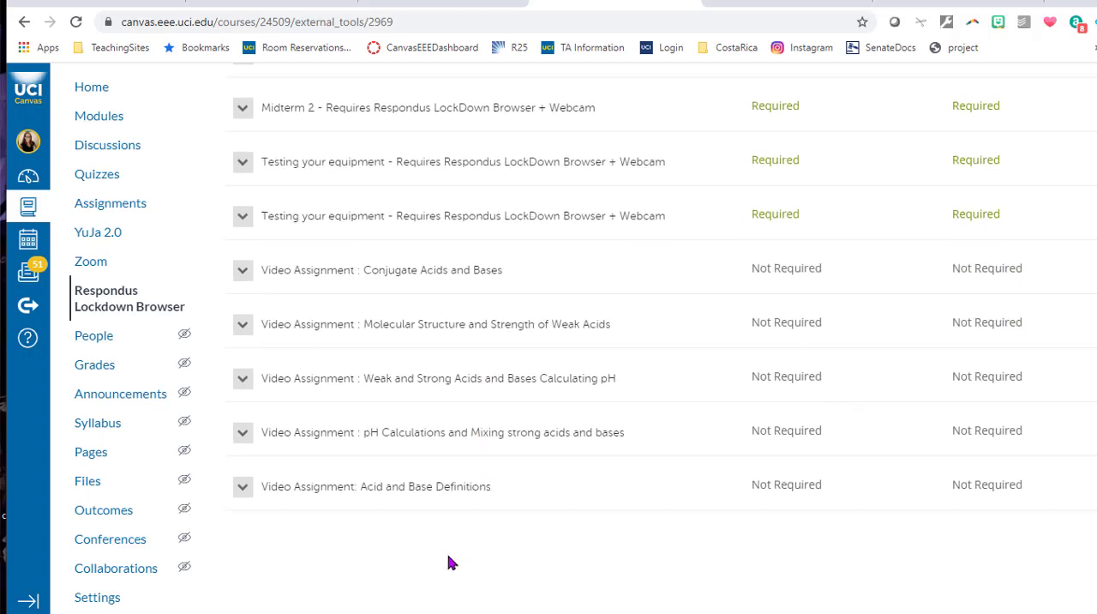
scroll(553, 533, up, 1)
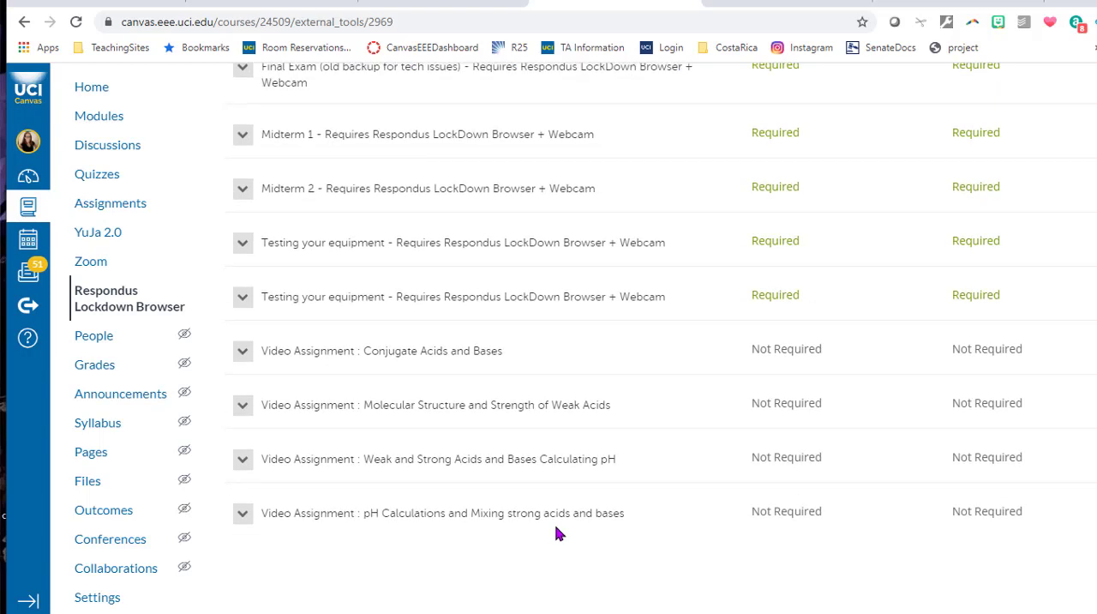
Reload the Respondus LockDown Browser tool and continue past its welcome page to the quiz dashboard.
click(107, 311)
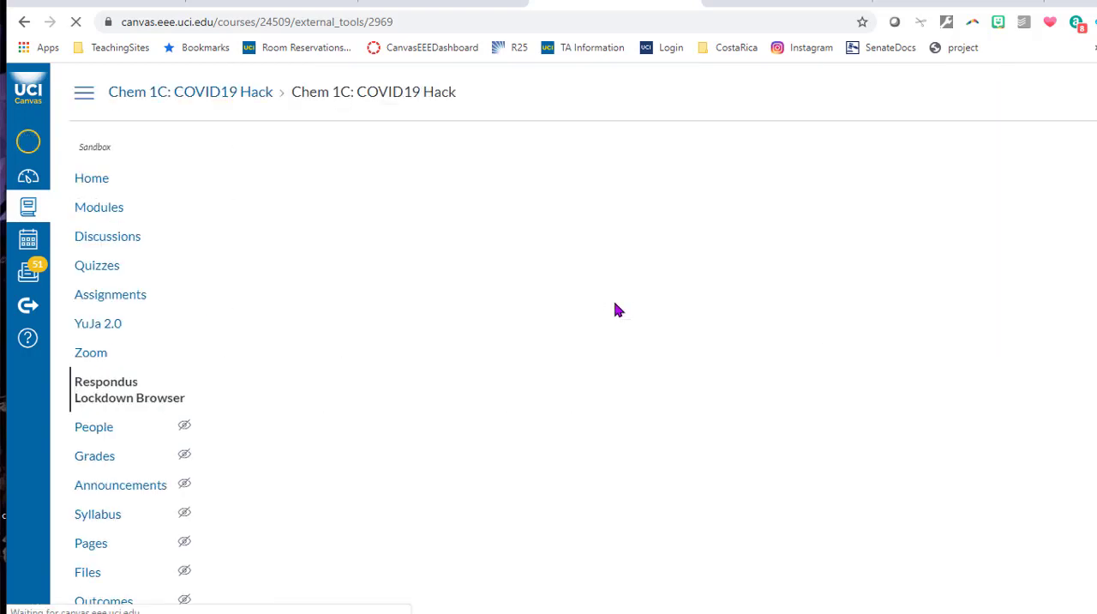
scroll(745, 332, down, 1)
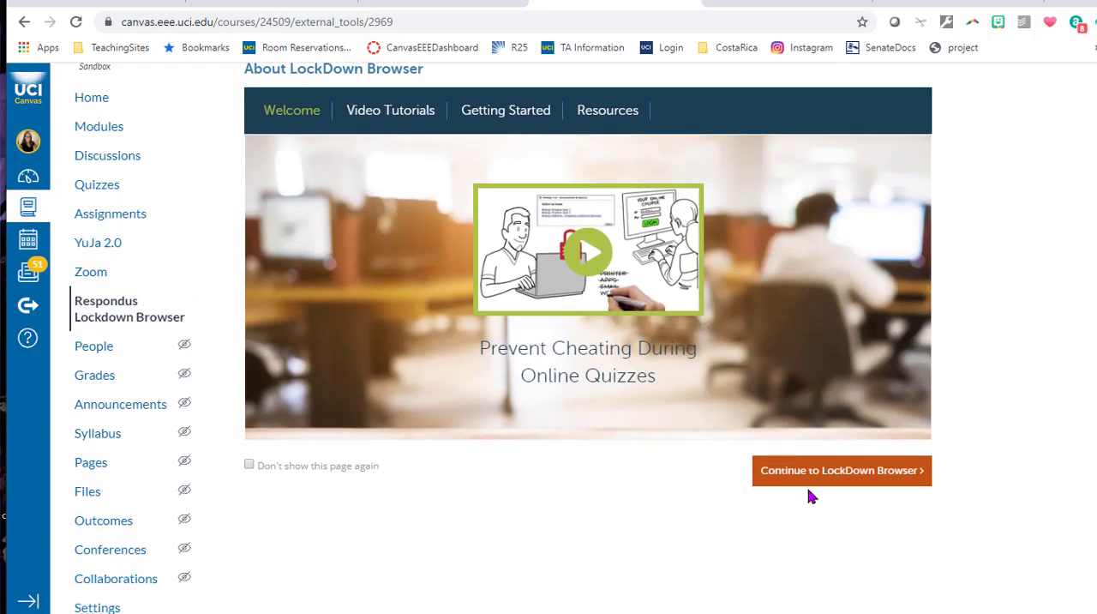
click(806, 470)
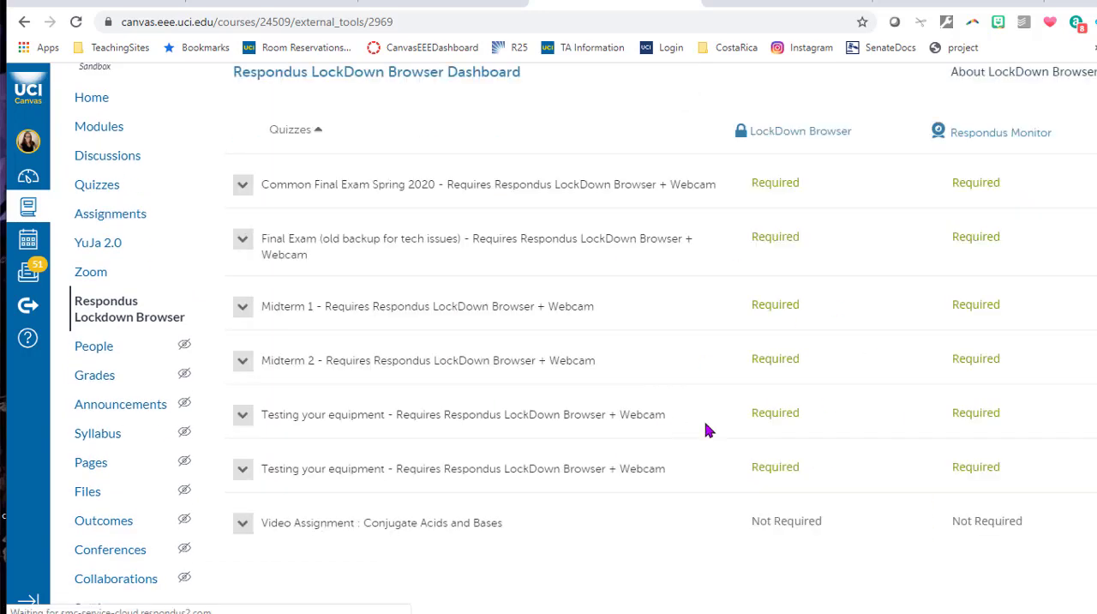